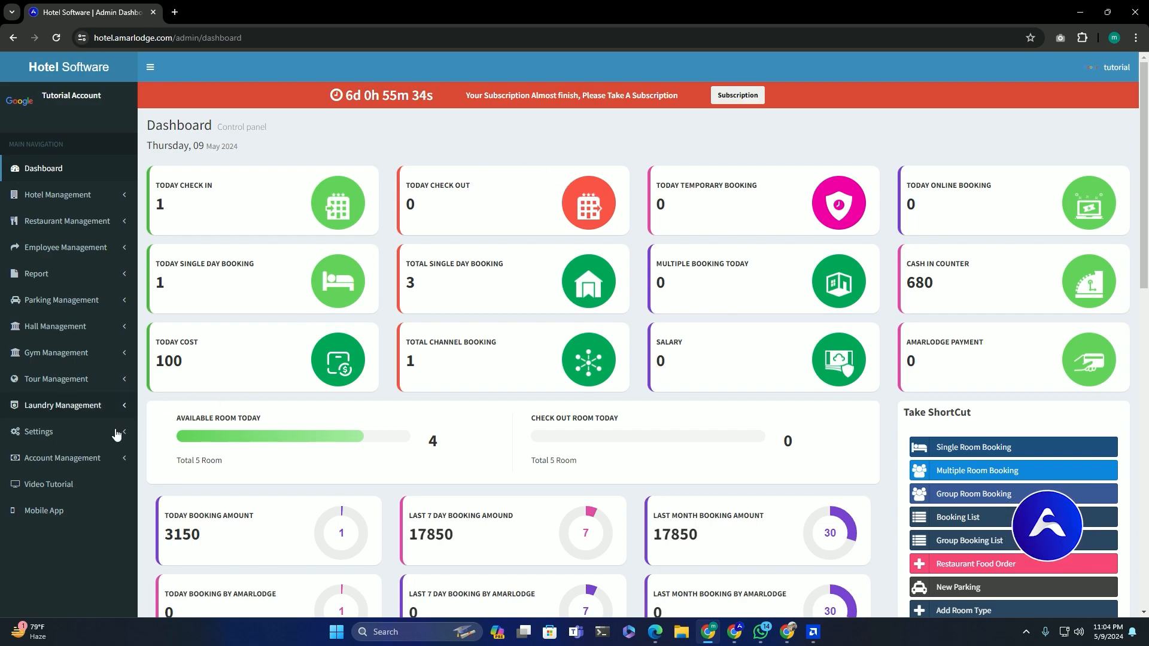
Expand Settings in the sidebar to reveal Users, User Activity and Create Role
{"action": "left_click", "coordinate": [80, 433]}
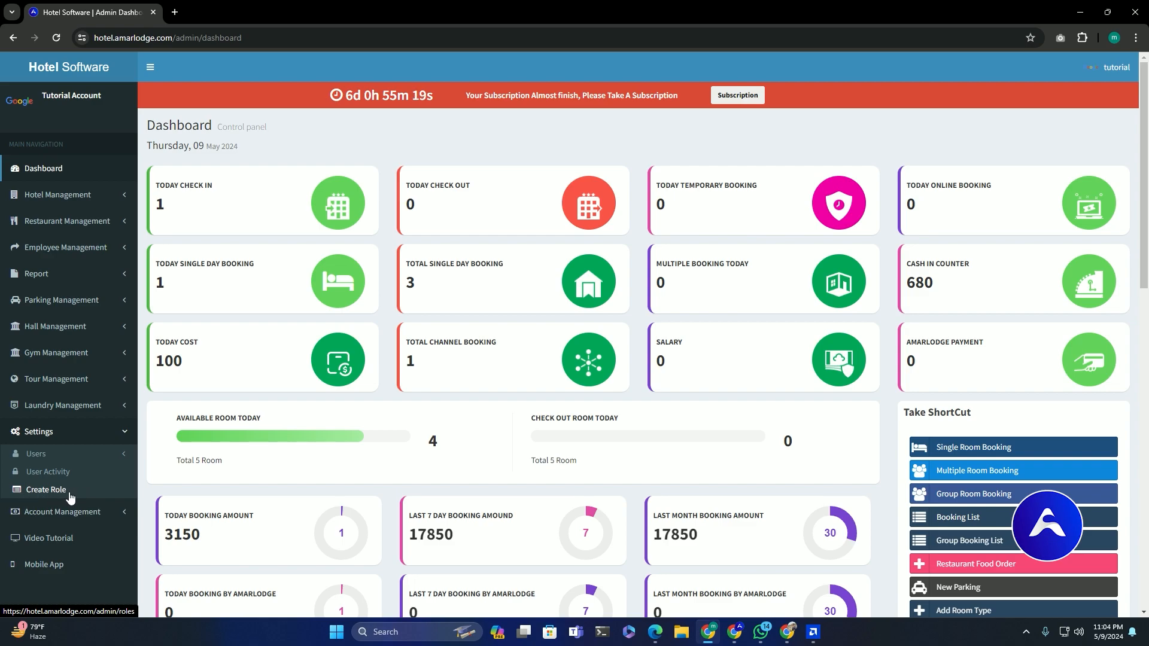
Inspect the Front Desk role's permissions, then go back to the role list
{"action": "left_click", "coordinate": [69, 496]}
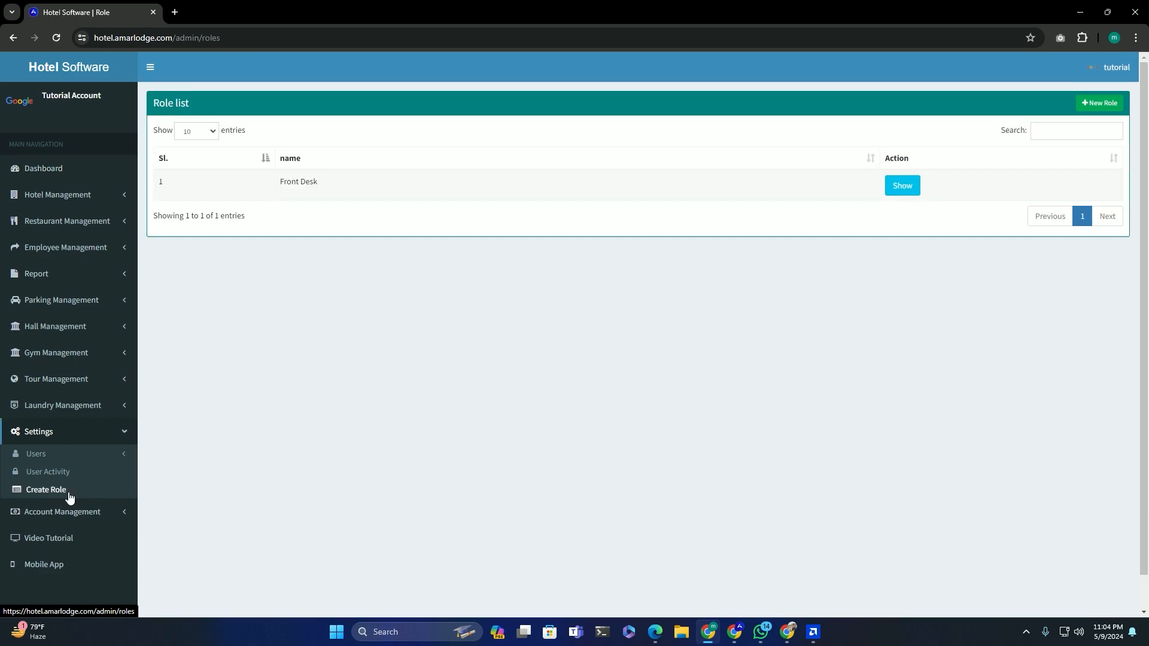
{"action": "left_click_drag", "start_coordinate": [271, 183], "coordinate": [358, 184]}
{"action": "left_click_drag", "start_coordinate": [276, 182], "coordinate": [386, 185]}
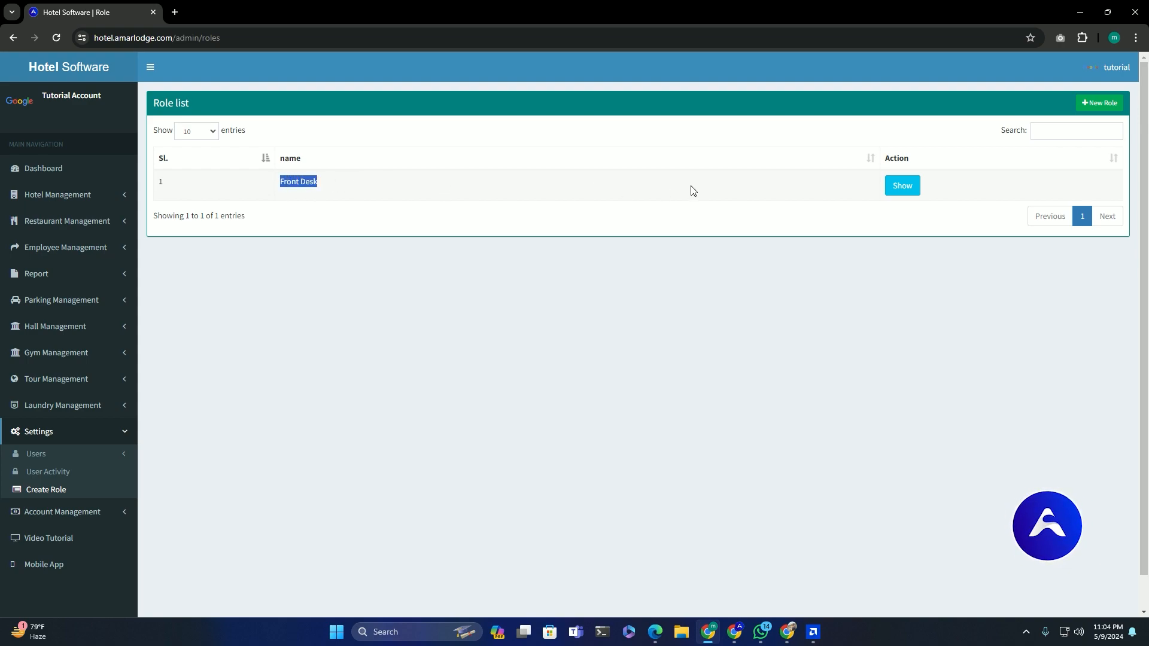
{"action": "left_click", "coordinate": [900, 185]}
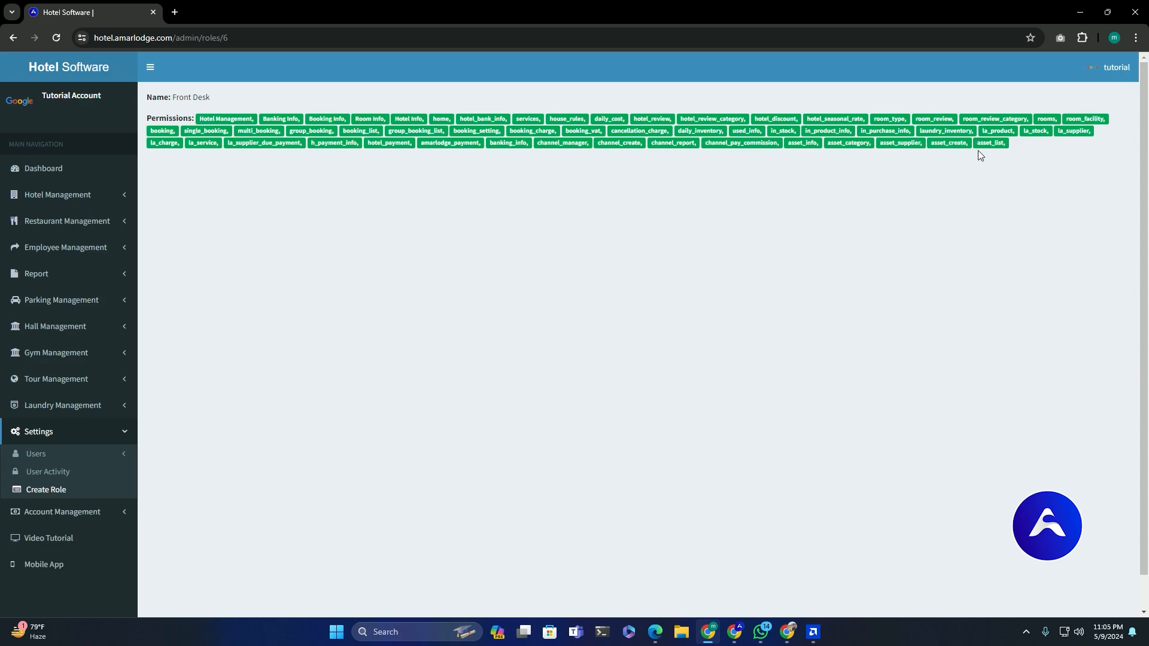
{"action": "left_click", "coordinate": [12, 38]}
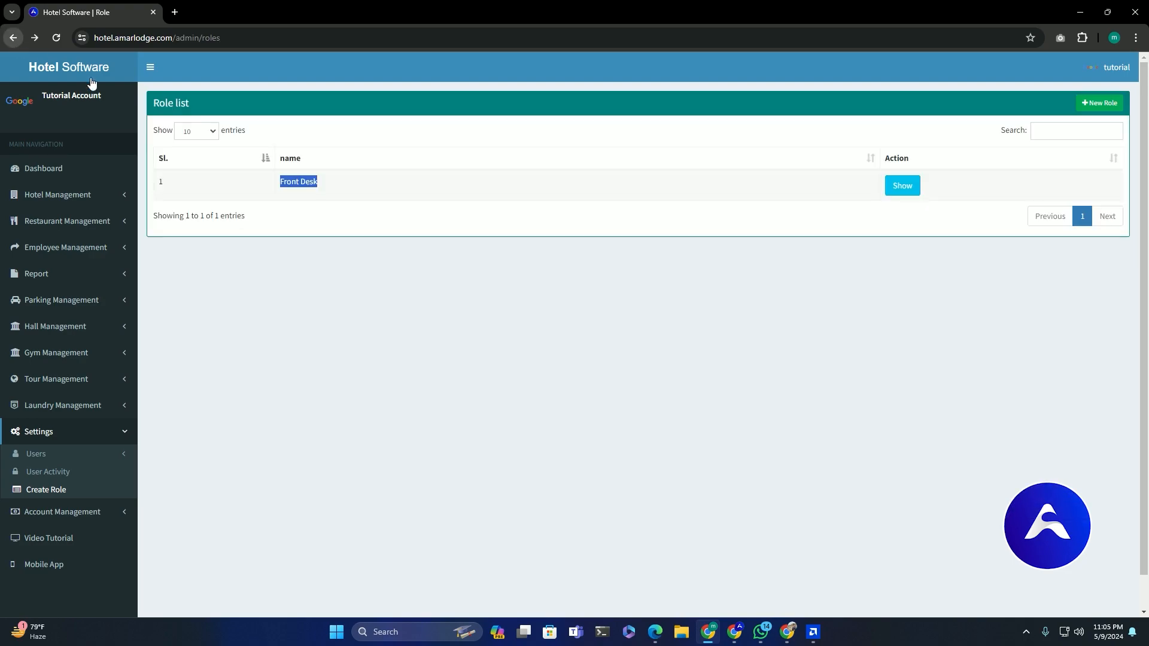
Add a new role named 'Restaurant User' and save it
{"action": "left_click", "coordinate": [1096, 105]}
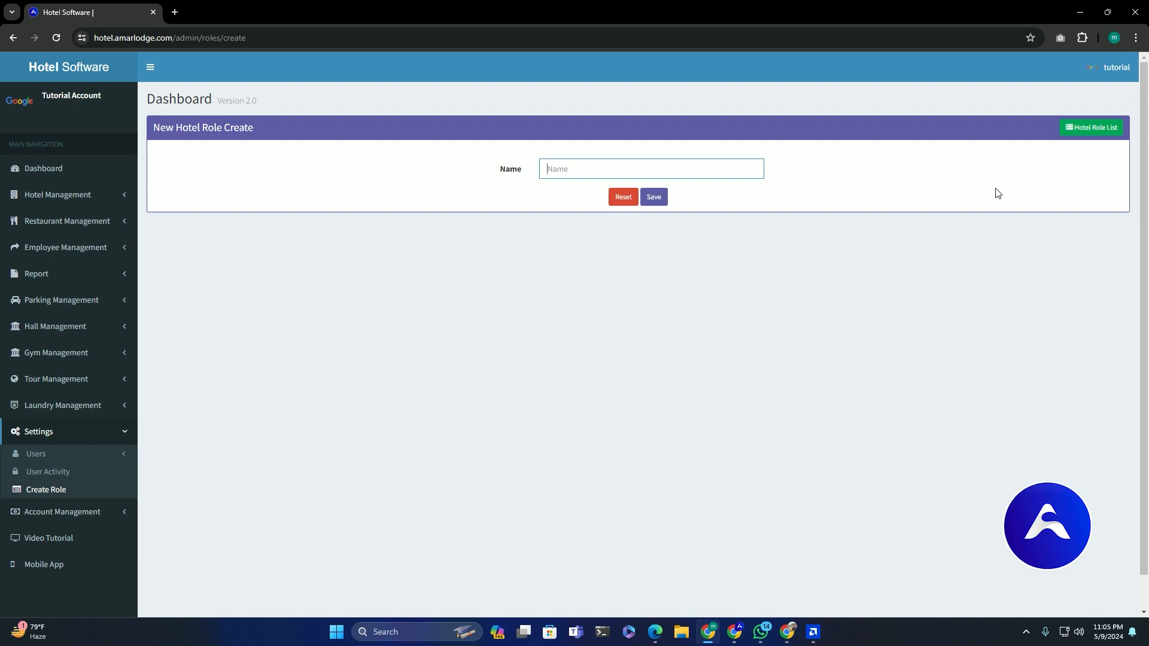
{"action": "type", "text": "Restaura"}
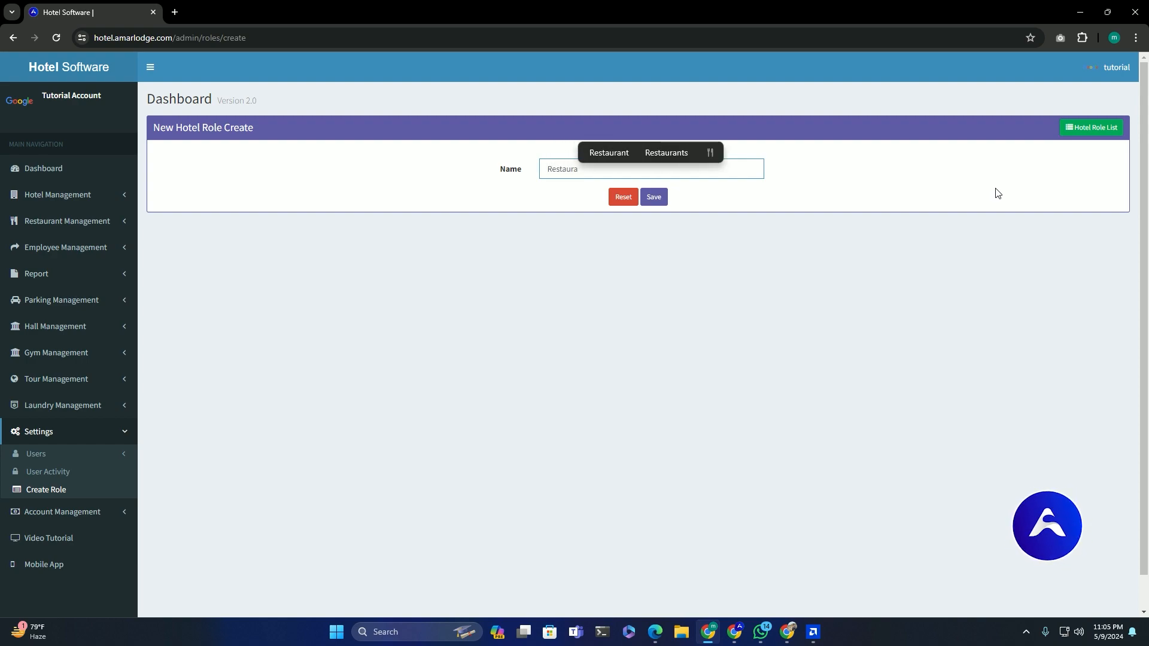
{"action": "type", "text": "nt User"}
{"action": "left_click", "coordinate": [634, 274]}
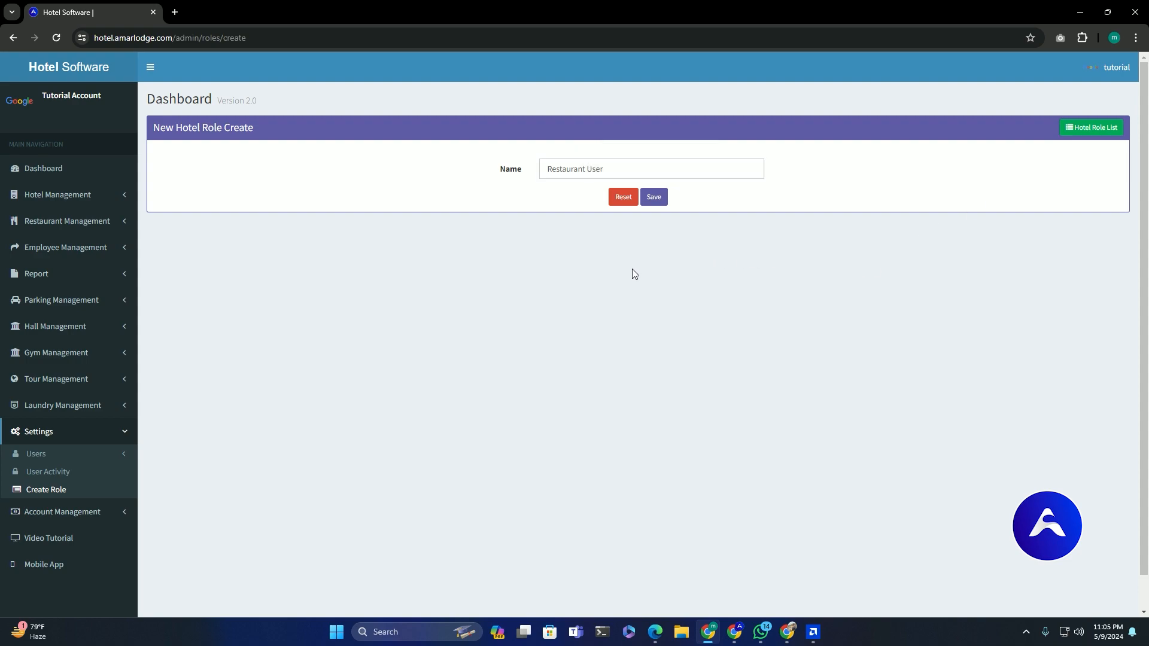
{"action": "left_click", "coordinate": [653, 198]}
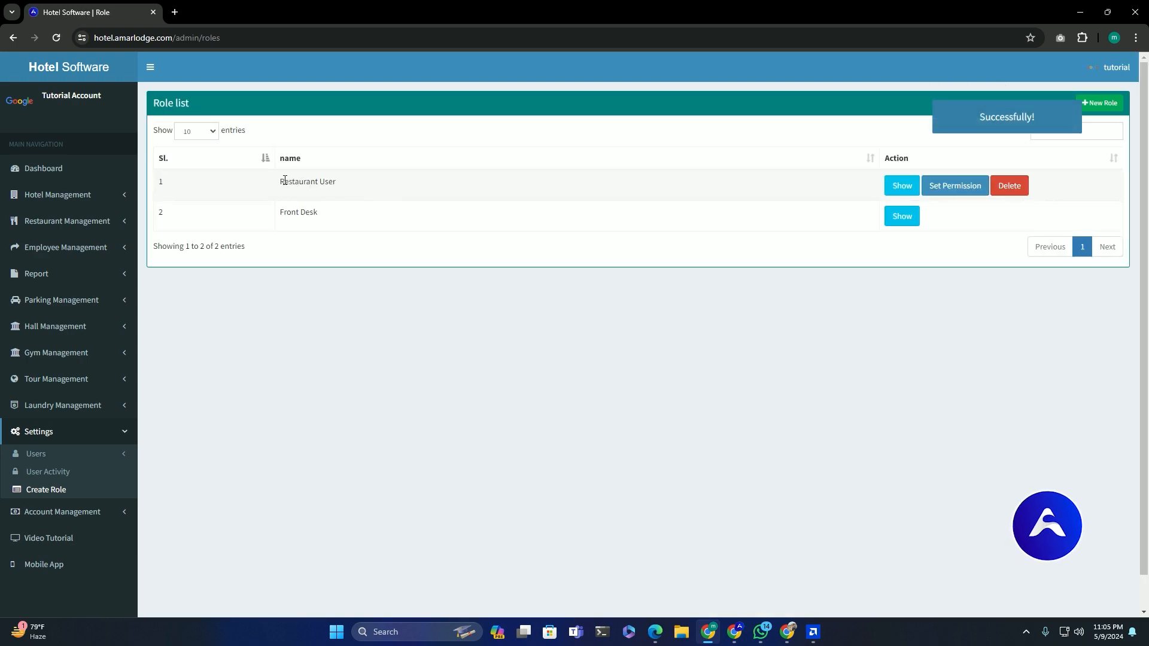
Check that the Restaurant User role has no permissions, then return to the role list
{"action": "left_click_drag", "start_coordinate": [280, 184], "coordinate": [345, 189]}
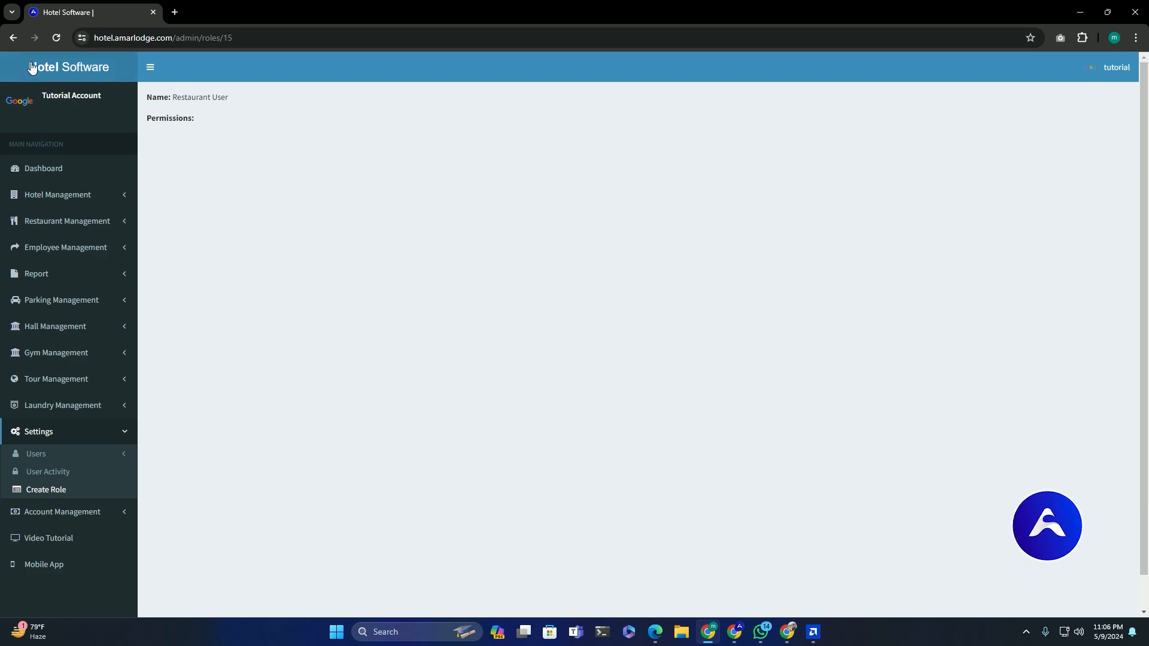
{"action": "left_click", "coordinate": [12, 37]}
In Restaurant User's permission settings, grant the Restaurant Management module
{"action": "left_click", "coordinate": [945, 190]}
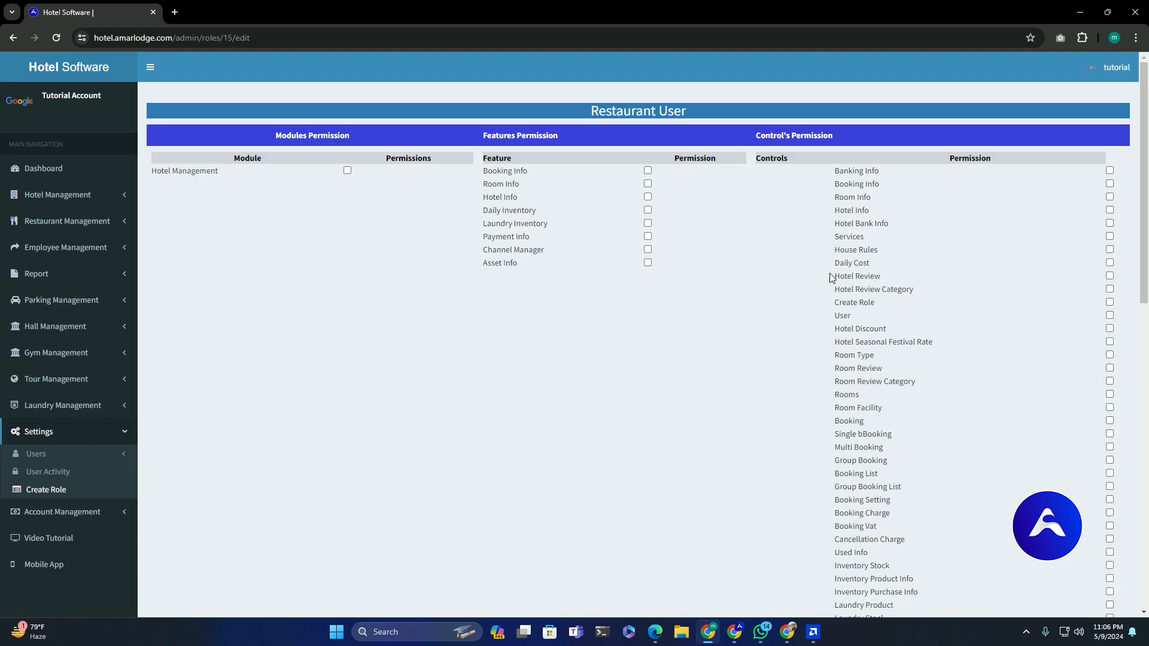
{"action": "scroll", "coordinate": [700, 278], "scroll_direction": "down", "scroll_amount": 4}
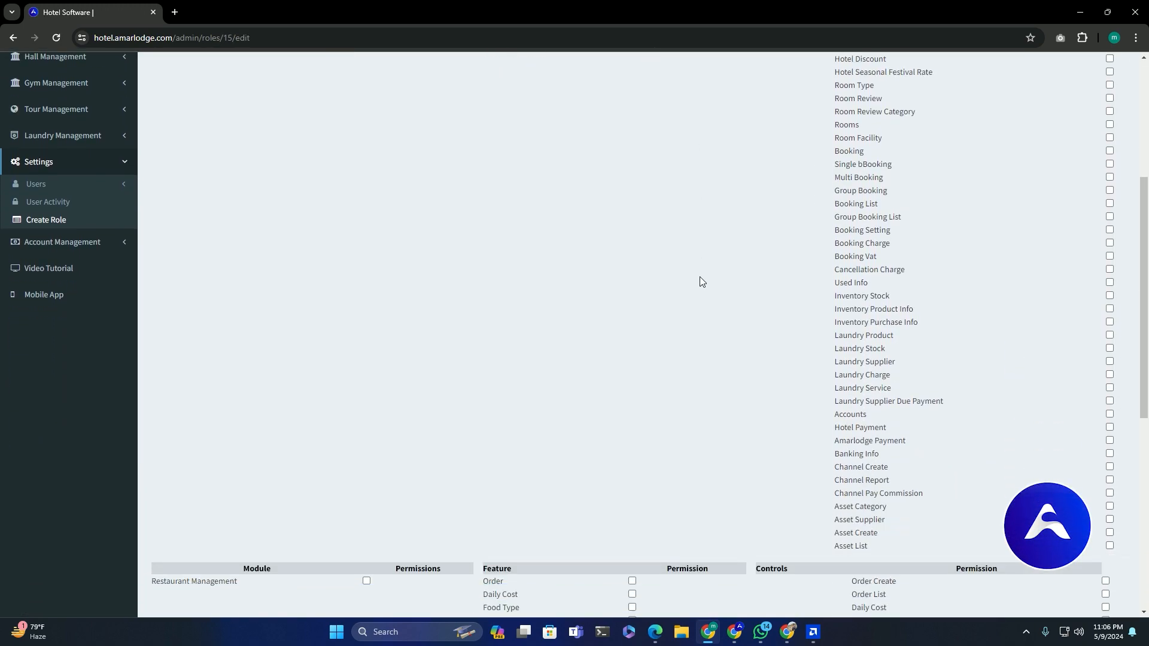
{"action": "scroll", "coordinate": [699, 277], "scroll_direction": "down", "scroll_amount": 7}
{"action": "scroll", "coordinate": [698, 275], "scroll_direction": "up", "scroll_amount": 1}
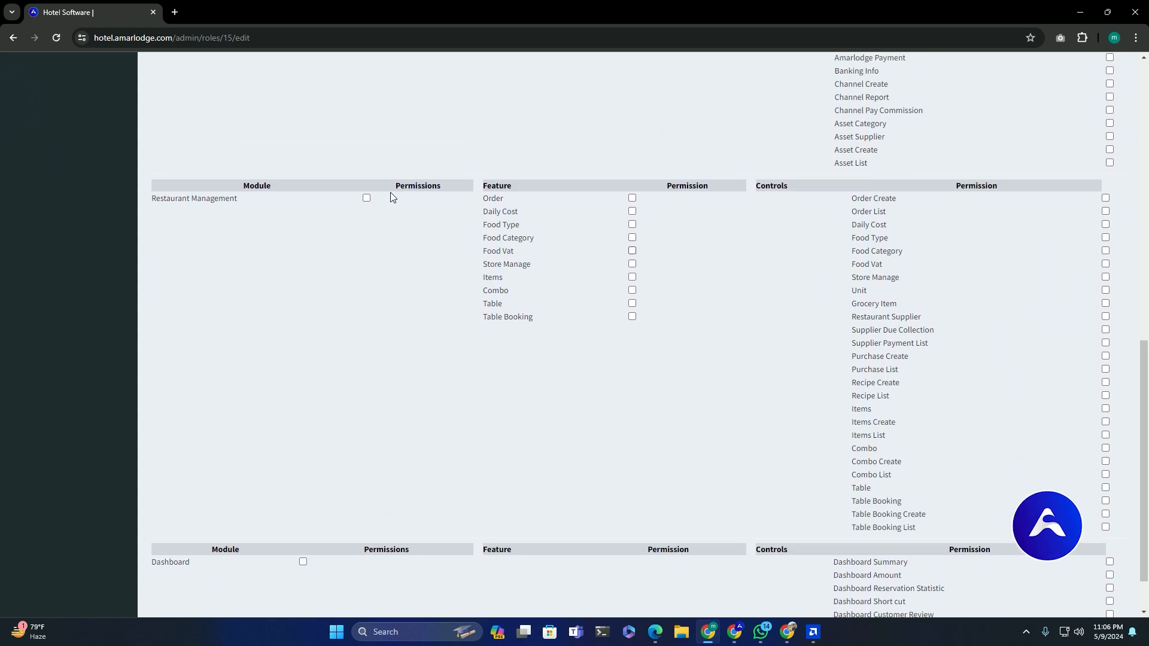
{"action": "left_click_drag", "start_coordinate": [158, 199], "coordinate": [912, 536]}
{"action": "left_click", "coordinate": [792, 456]}
{"action": "left_click", "coordinate": [366, 199]}
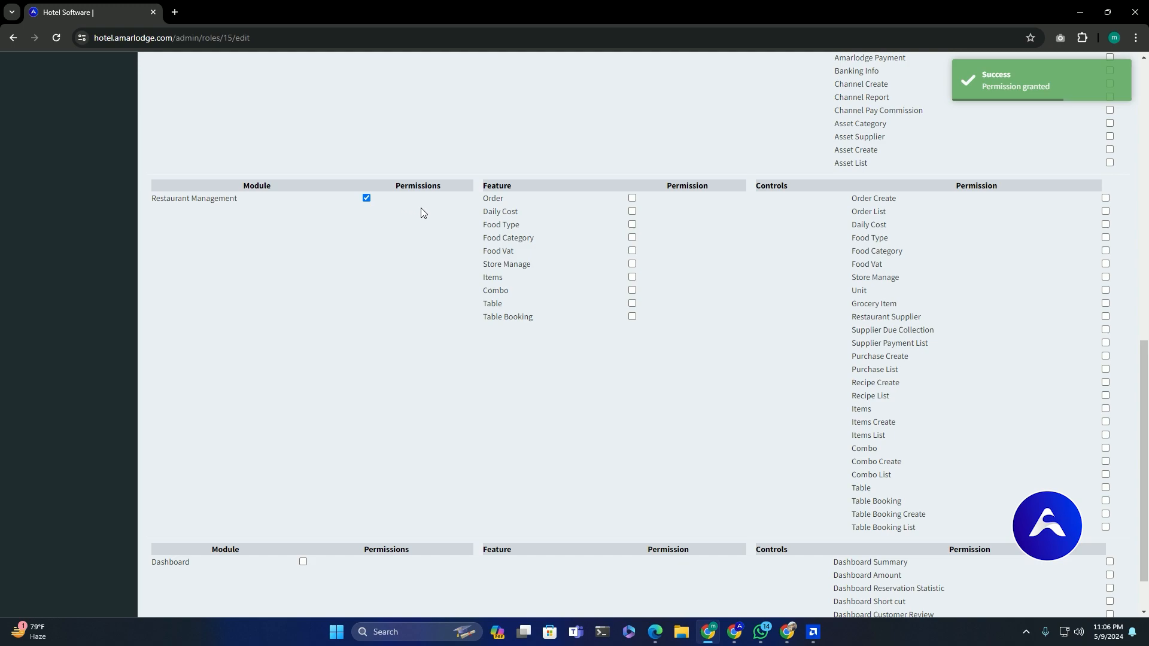
Tick the Restaurant Management features: Order, Daily Cost, Food Type, Food Category, Food Vat, Store Manage, Items, Combo, Table
{"action": "left_click", "coordinate": [632, 199]}
{"action": "left_click", "coordinate": [632, 212]}
{"action": "left_click", "coordinate": [631, 224]}
{"action": "left_click", "coordinate": [631, 237]}
{"action": "left_click", "coordinate": [632, 251]}
{"action": "left_click", "coordinate": [631, 264]}
{"action": "left_click", "coordinate": [632, 277]}
{"action": "left_click", "coordinate": [632, 290]}
{"action": "left_click", "coordinate": [632, 303]}
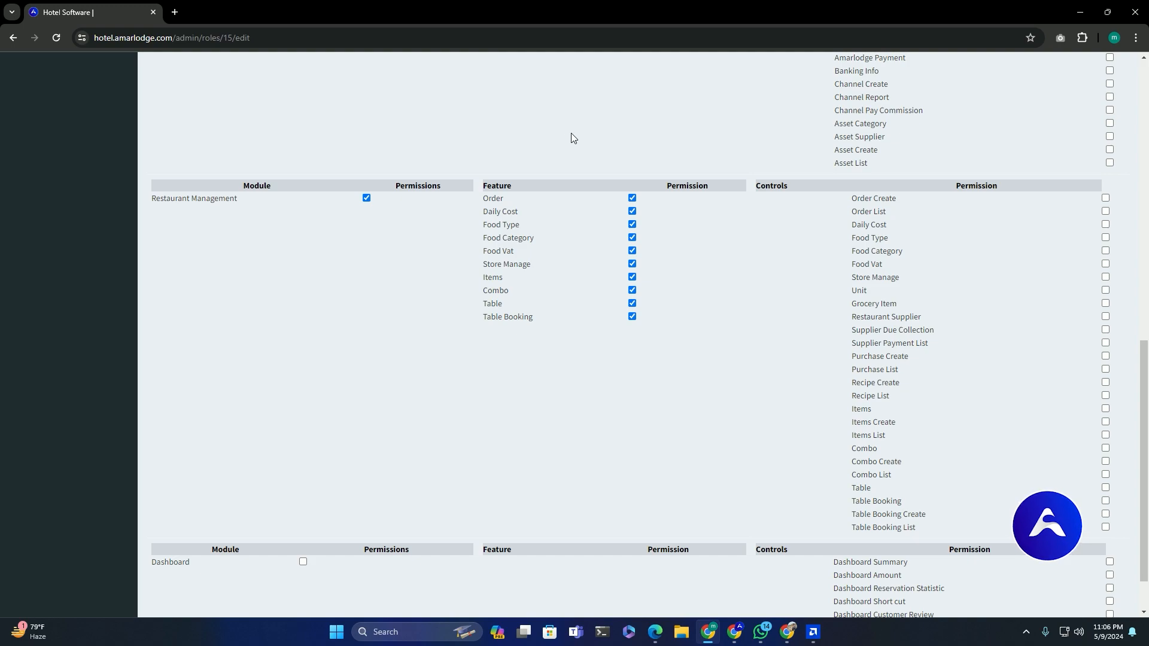
{"action": "scroll", "coordinate": [571, 136], "scroll_direction": "down", "scroll_amount": 1}
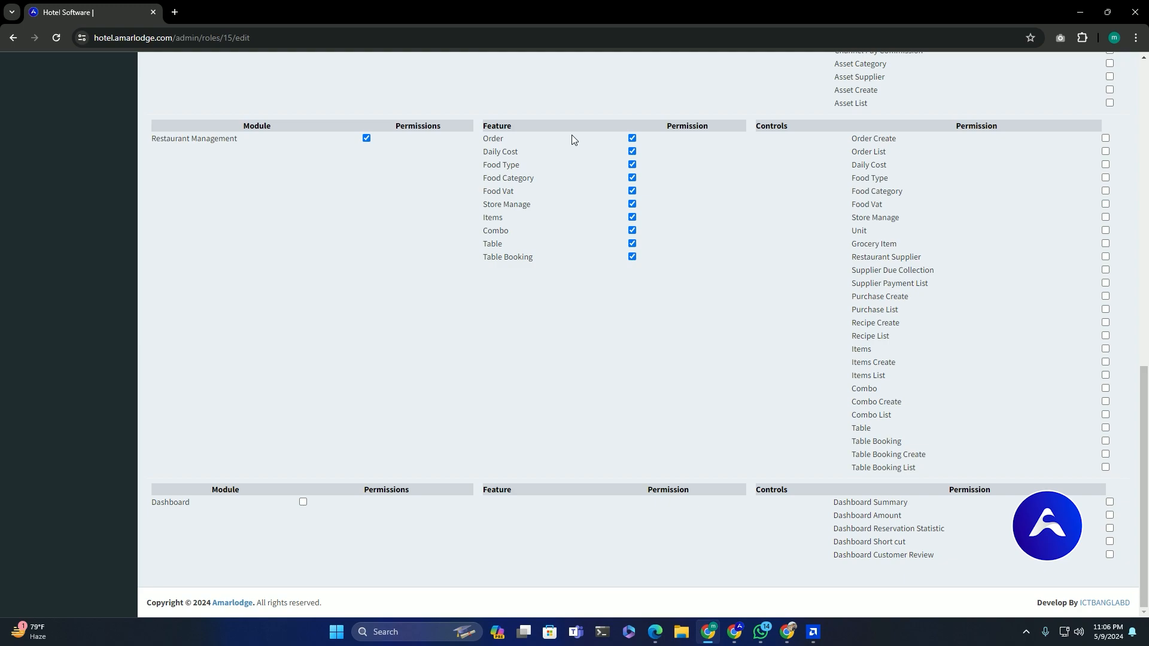
Grant the restaurant controls from Order Create through Purchase List
{"action": "left_click", "coordinate": [1106, 138]}
{"action": "left_click", "coordinate": [1105, 152]}
{"action": "left_click", "coordinate": [1105, 164]}
{"action": "left_click", "coordinate": [1105, 178]}
{"action": "left_click", "coordinate": [1105, 191]}
{"action": "left_click", "coordinate": [1105, 204]}
{"action": "left_click", "coordinate": [1105, 217]}
{"action": "left_click", "coordinate": [1105, 231]}
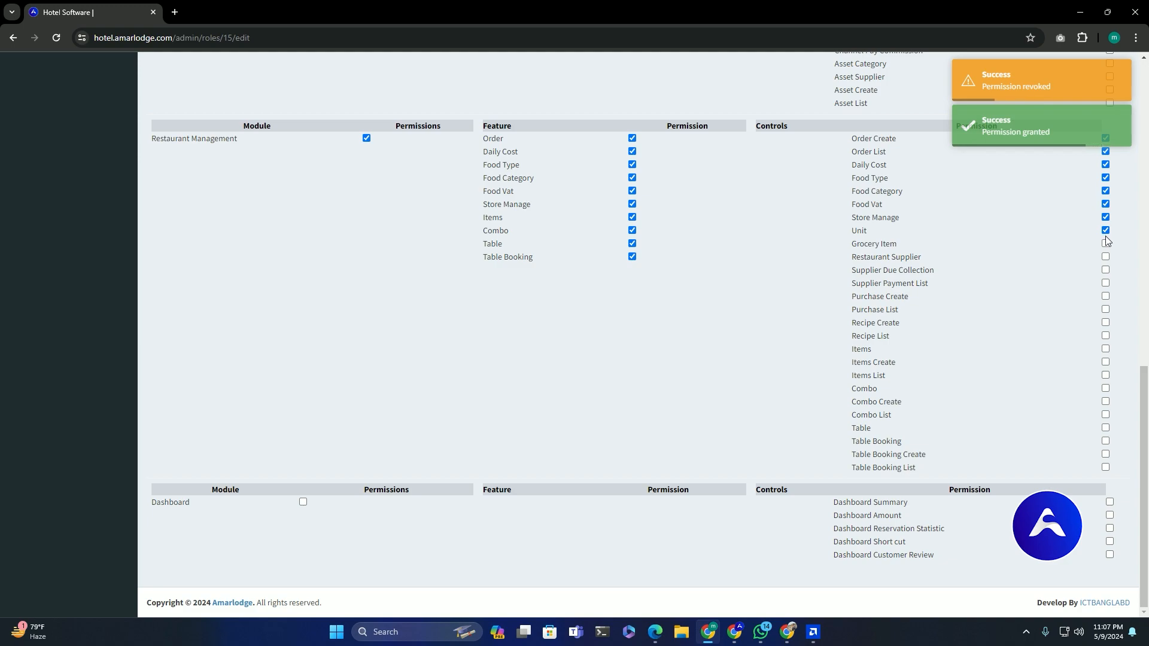
{"action": "left_click", "coordinate": [1105, 244]}
{"action": "left_click", "coordinate": [1105, 257]}
{"action": "left_click", "coordinate": [1105, 270]}
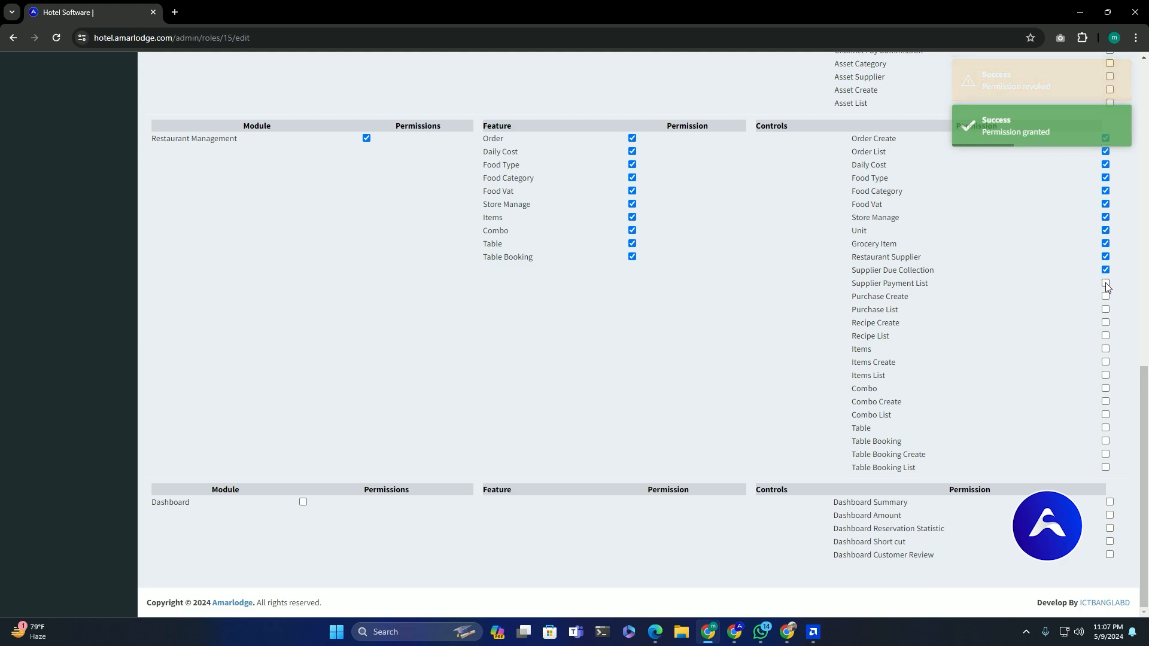
{"action": "left_click", "coordinate": [1105, 283]}
{"action": "left_click", "coordinate": [1105, 296]}
{"action": "left_click", "coordinate": [1105, 309]}
Grant the remaining controls from Recipe Create through Table Booking List
{"action": "left_click", "coordinate": [1105, 323]}
{"action": "left_click", "coordinate": [1105, 336]}
{"action": "left_click", "coordinate": [1105, 349]}
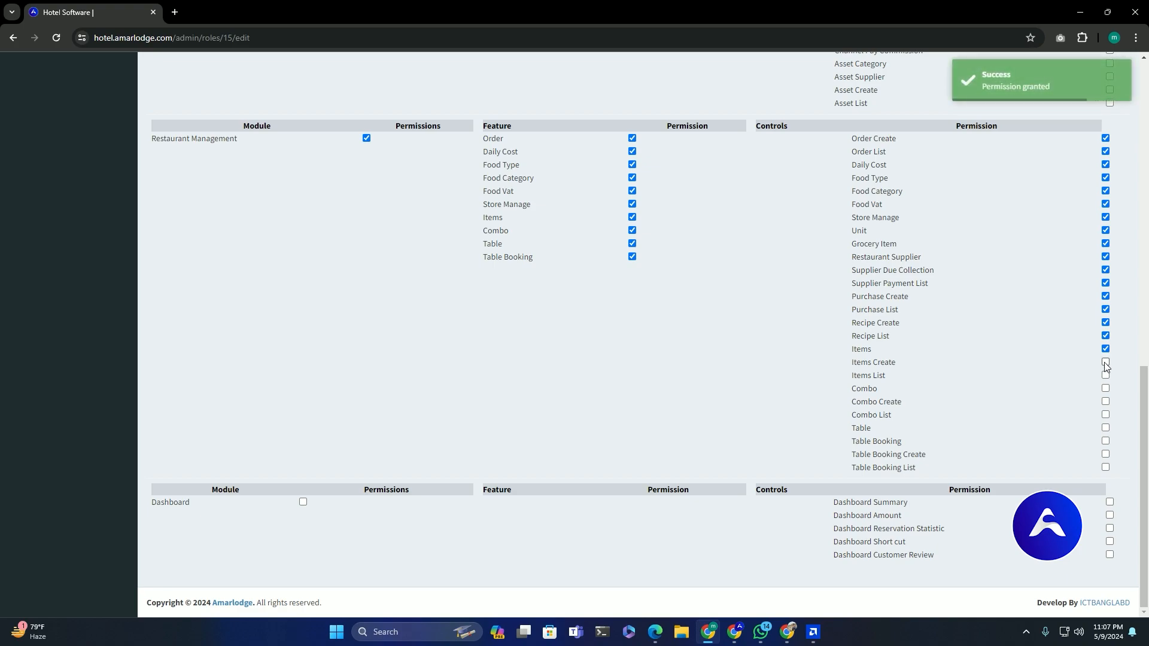
{"action": "left_click", "coordinate": [1105, 362]}
{"action": "left_click", "coordinate": [1104, 375]}
{"action": "left_click", "coordinate": [1105, 388]}
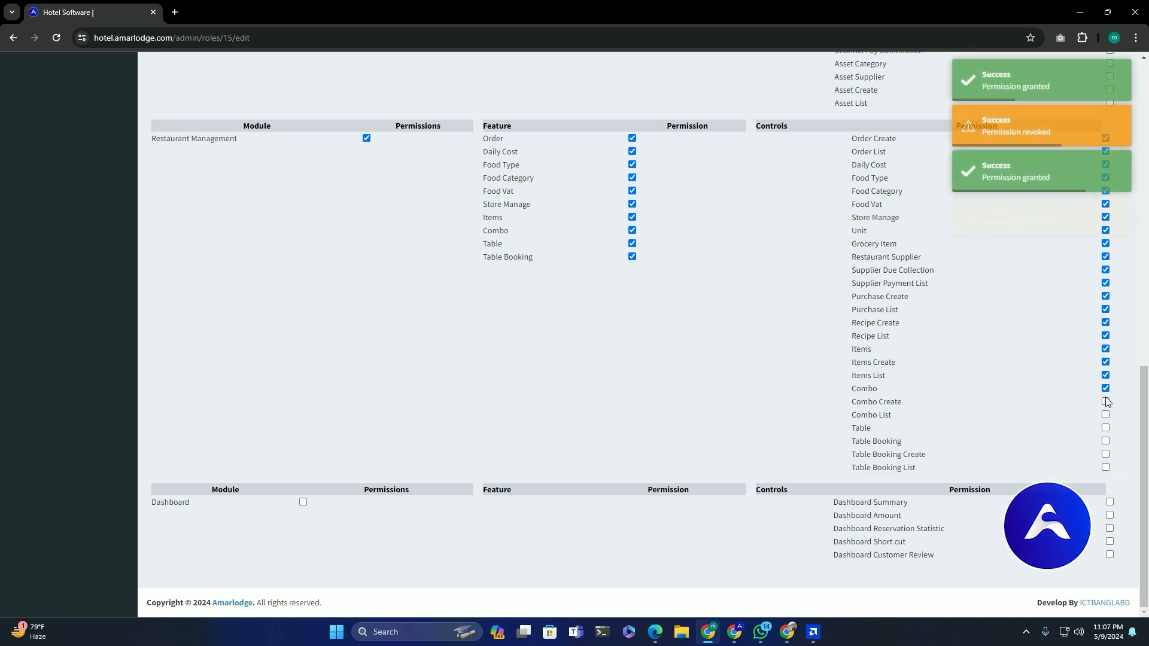
{"action": "left_click", "coordinate": [1105, 401]}
{"action": "left_click", "coordinate": [1106, 415]}
{"action": "left_click", "coordinate": [1106, 428]}
{"action": "right_click", "coordinate": [1108, 430]}
{"action": "left_click", "coordinate": [1106, 441]}
{"action": "left_click", "coordinate": [1105, 454]}
{"action": "left_click", "coordinate": [1105, 467]}
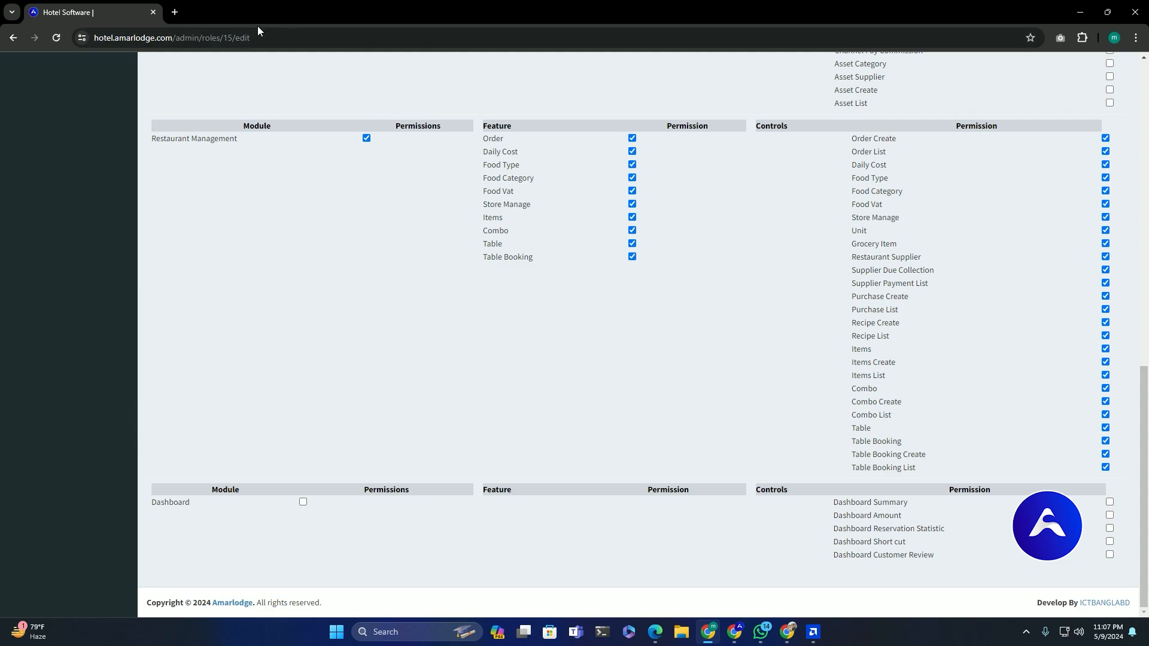
Reload the page to confirm the saved Restaurant User permissions
{"action": "left_click", "coordinate": [278, 33]}
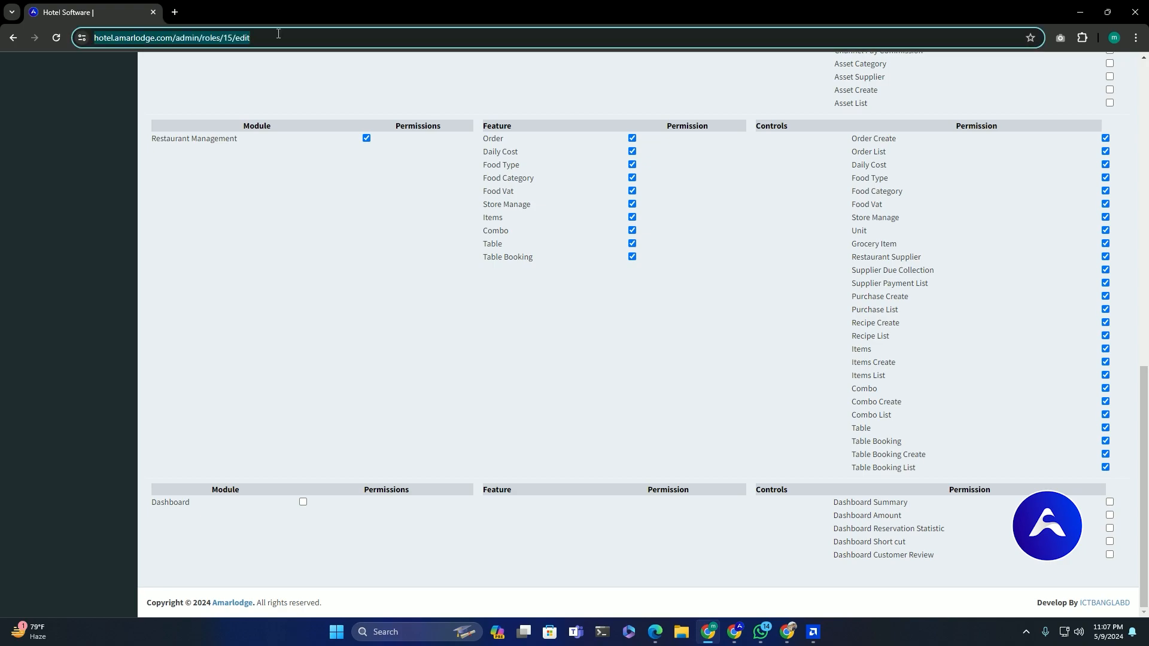
{"action": "key", "text": "Return"}
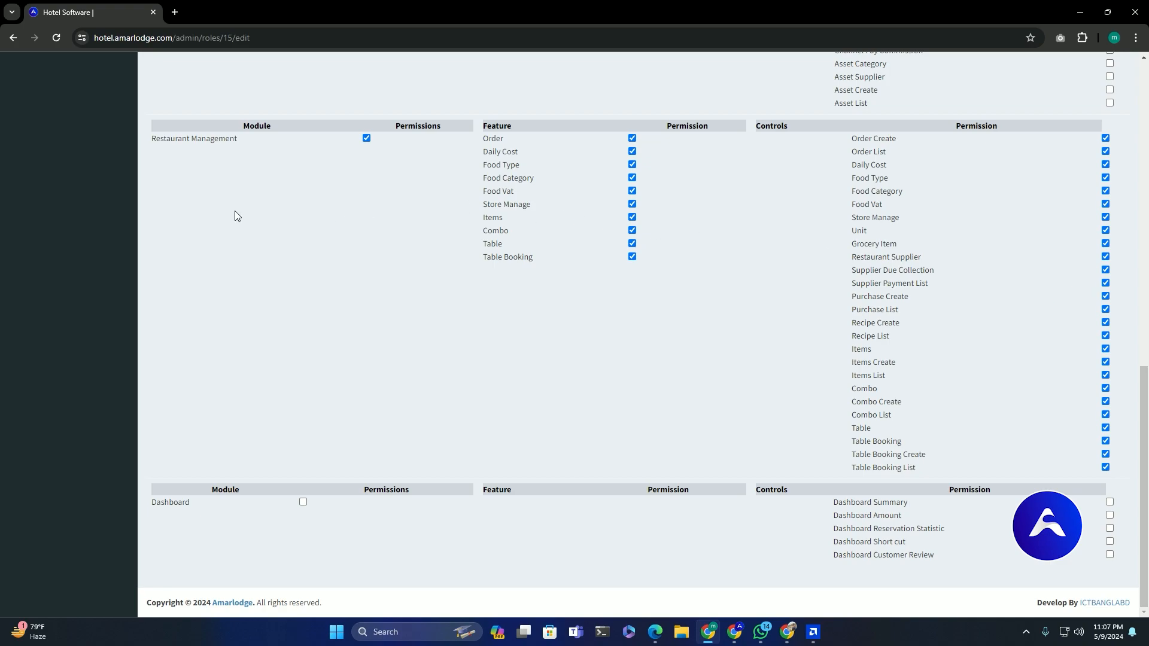
{"action": "scroll", "coordinate": [210, 220], "scroll_direction": "up", "scroll_amount": 15}
{"action": "scroll", "coordinate": [123, 201], "scroll_direction": "down", "scroll_amount": 3}
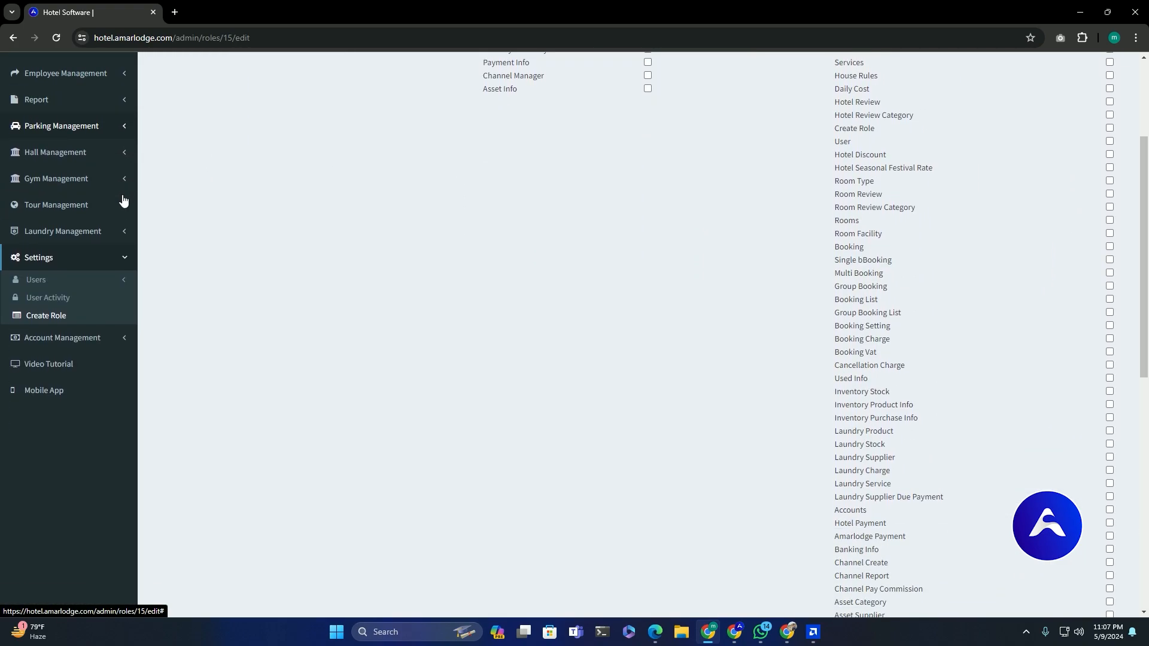
{"action": "scroll", "coordinate": [335, 226], "scroll_direction": "up", "scroll_amount": 15}
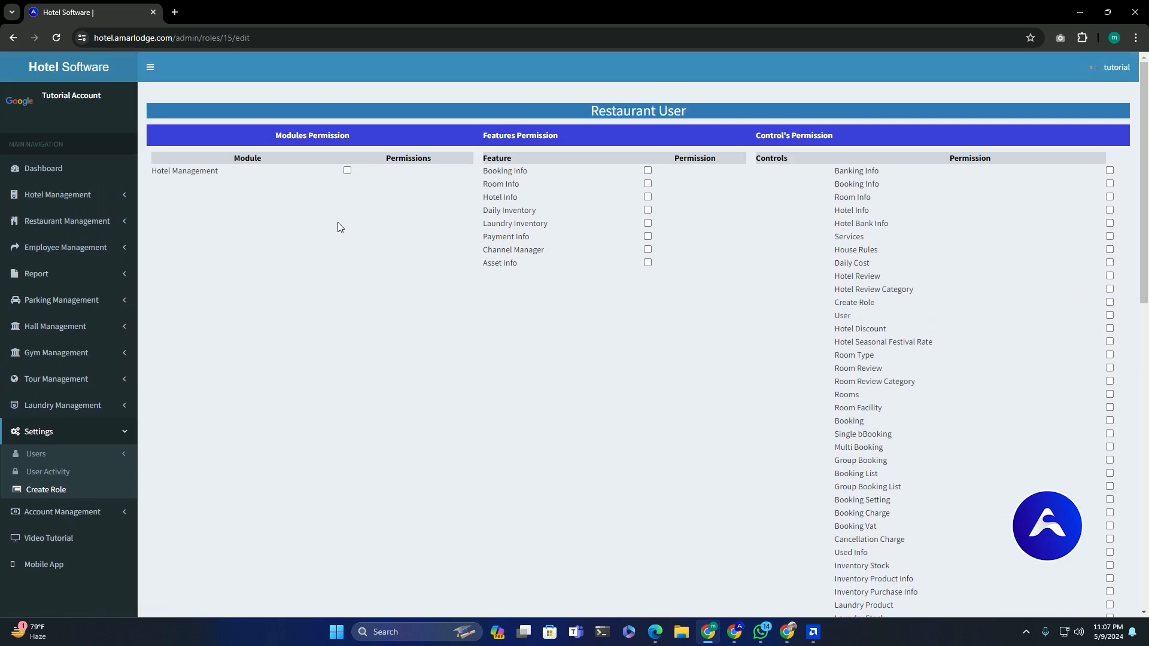
{"action": "scroll", "coordinate": [15, 365], "scroll_direction": "down", "scroll_amount": 2}
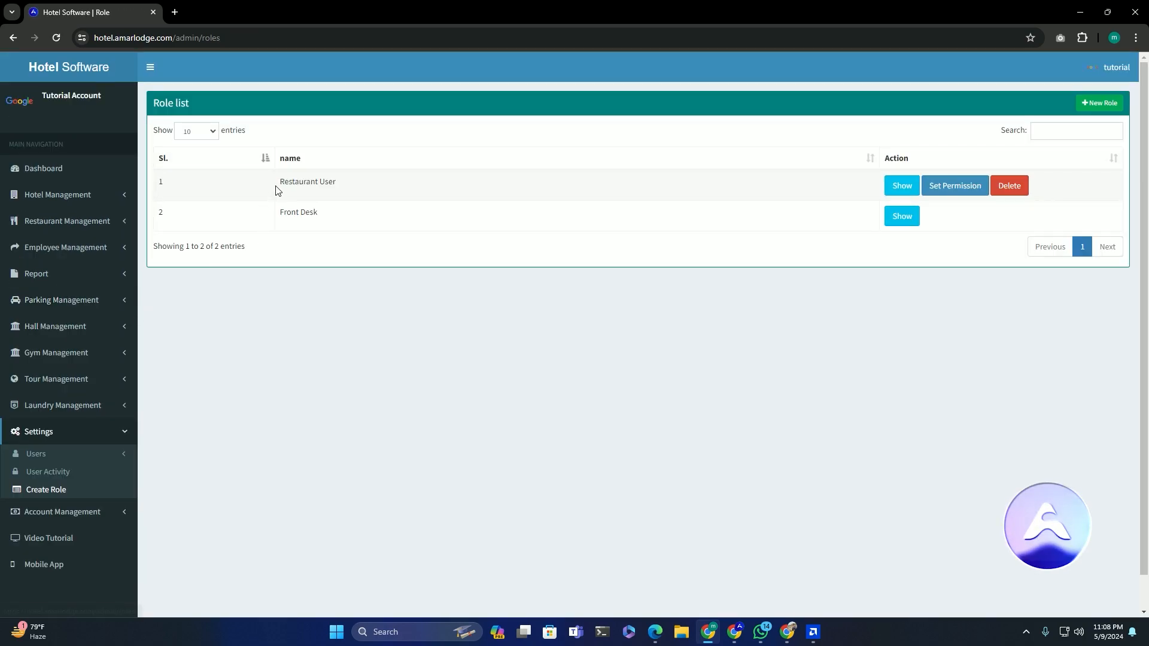
{"action": "left_click_drag", "start_coordinate": [278, 182], "coordinate": [379, 181]}
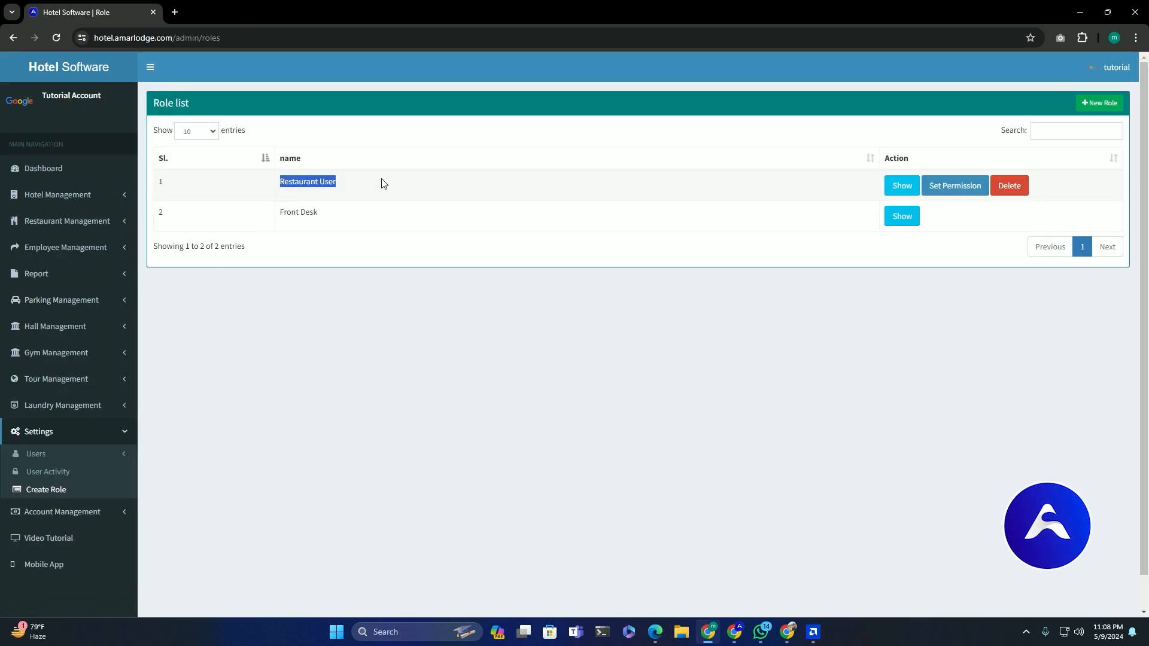
{"action": "left_click", "coordinate": [51, 455]}
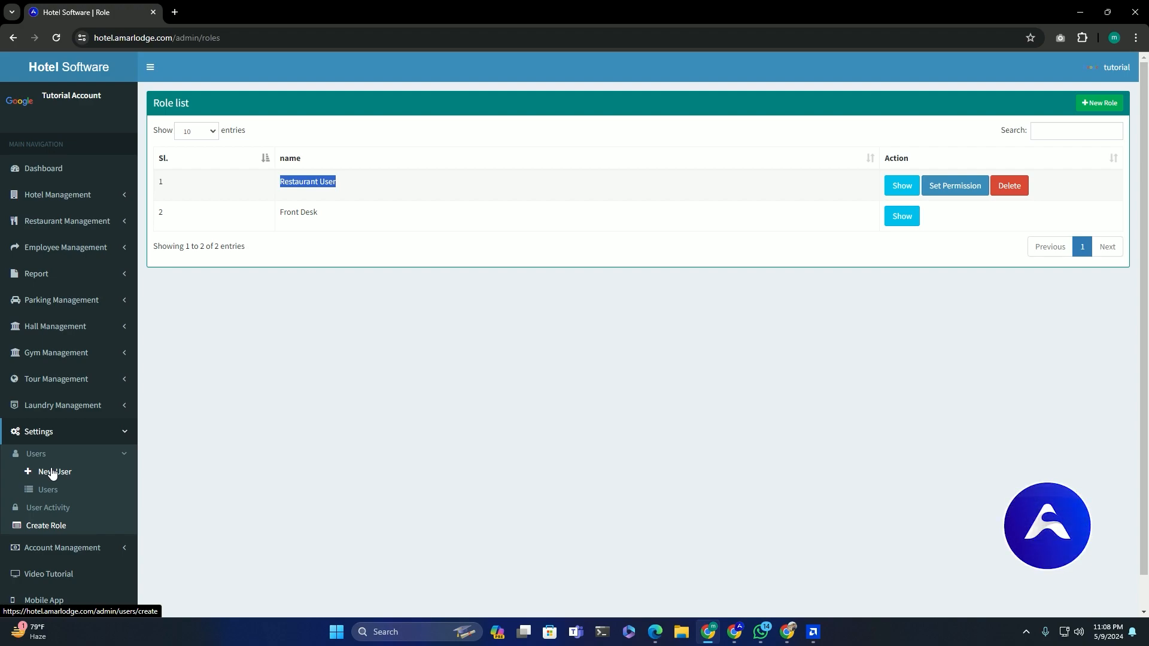
On a new user form, enter the name 'Restaurant Manager' and the user's e-mail address
{"action": "left_click", "coordinate": [52, 474]}
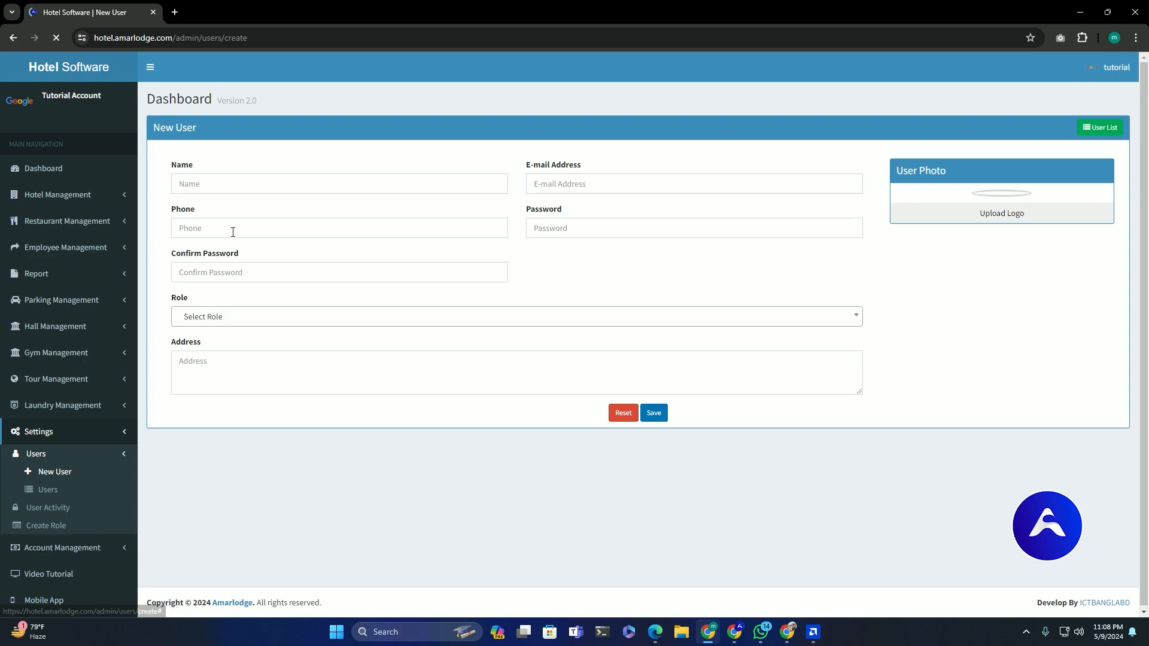
{"action": "left_click", "coordinate": [220, 184]}
{"action": "key", "text": "Return"}
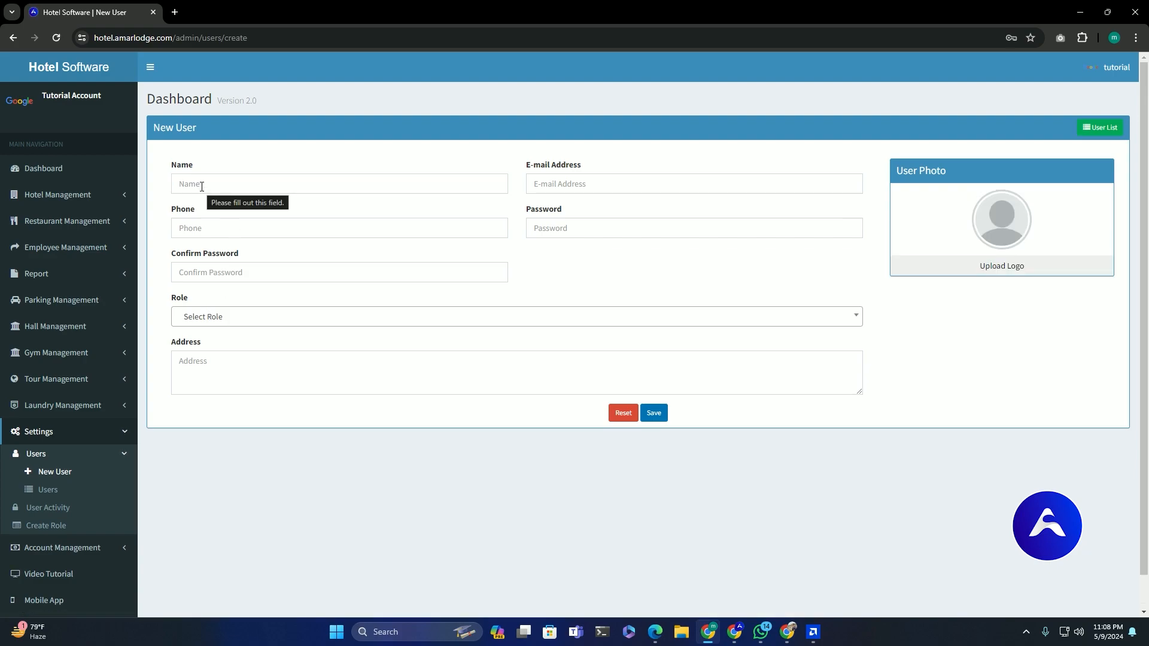
{"action": "left_click", "coordinate": [201, 186]}
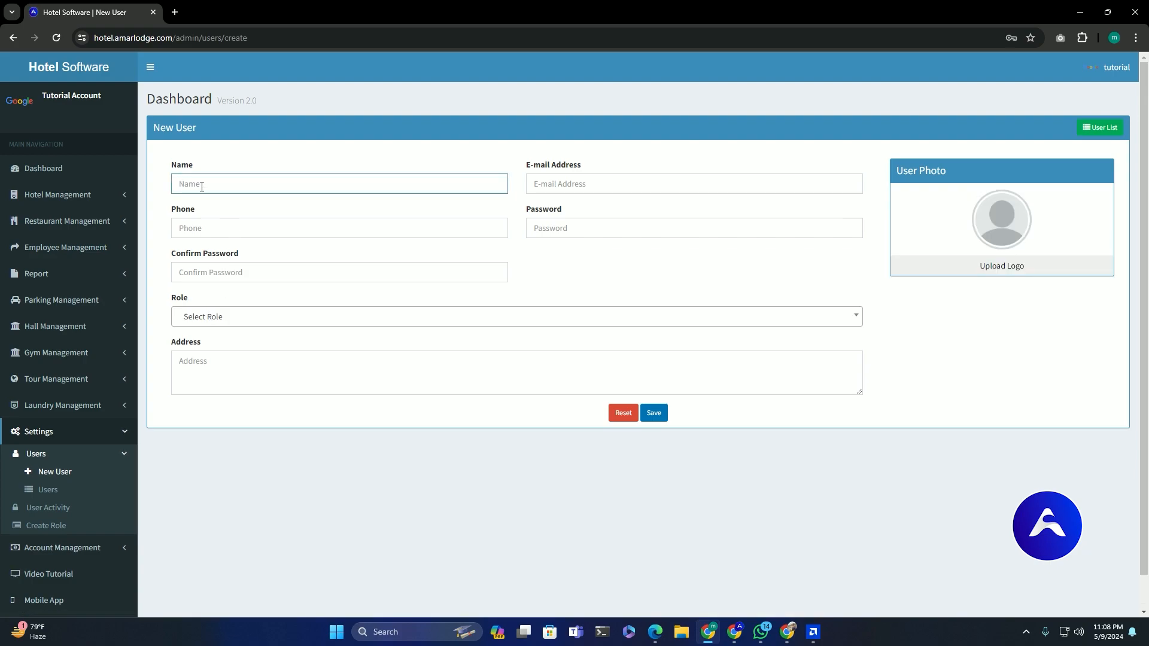
{"action": "type", "text": "Restaurant Manager"}
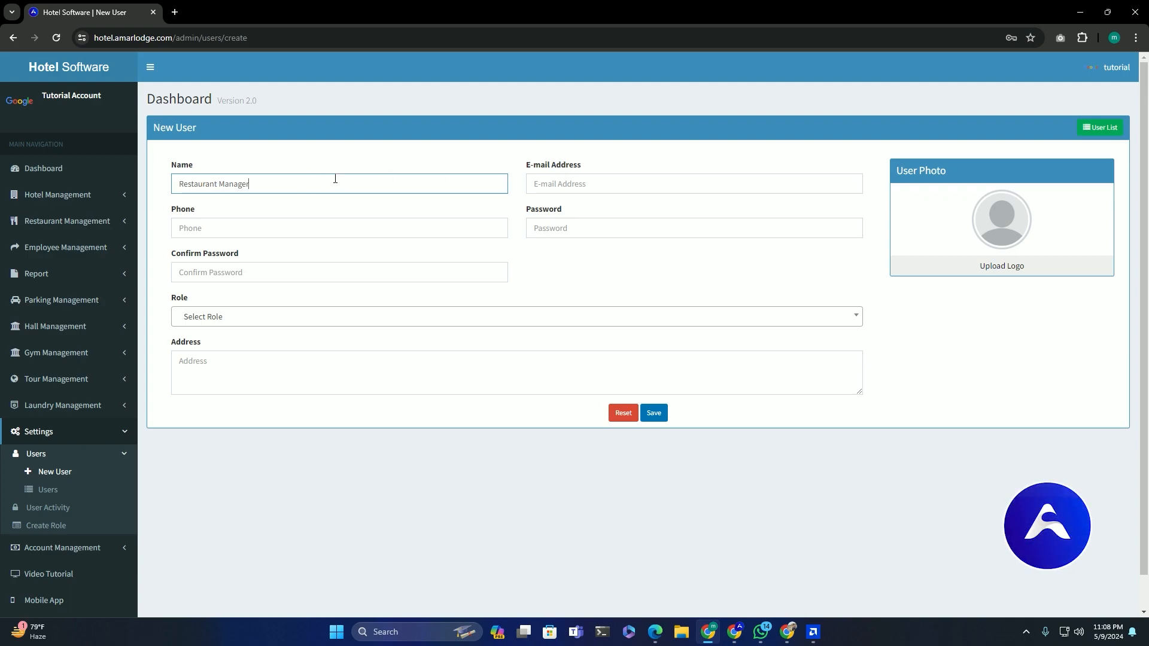
{"action": "left_click", "coordinate": [563, 183]}
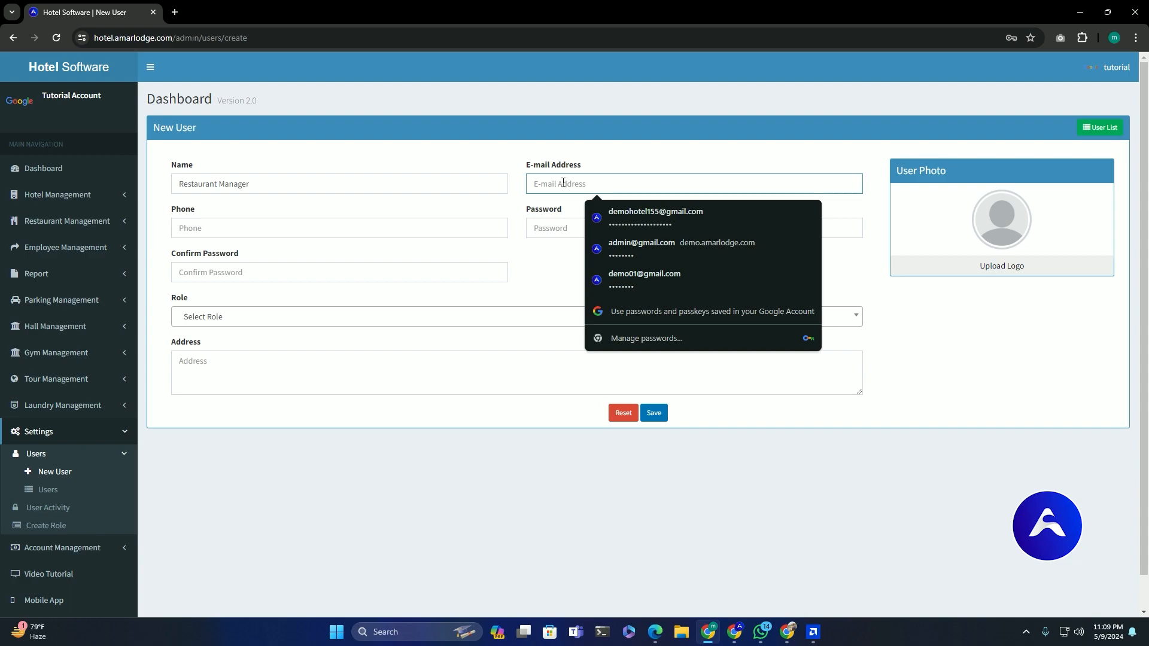
{"action": "type", "text": "manager res"}
{"action": "key", "text": "BackSpace"}
{"action": "key", "text": "BackSpace"}
{"action": "key", "text": "BackSpace"}
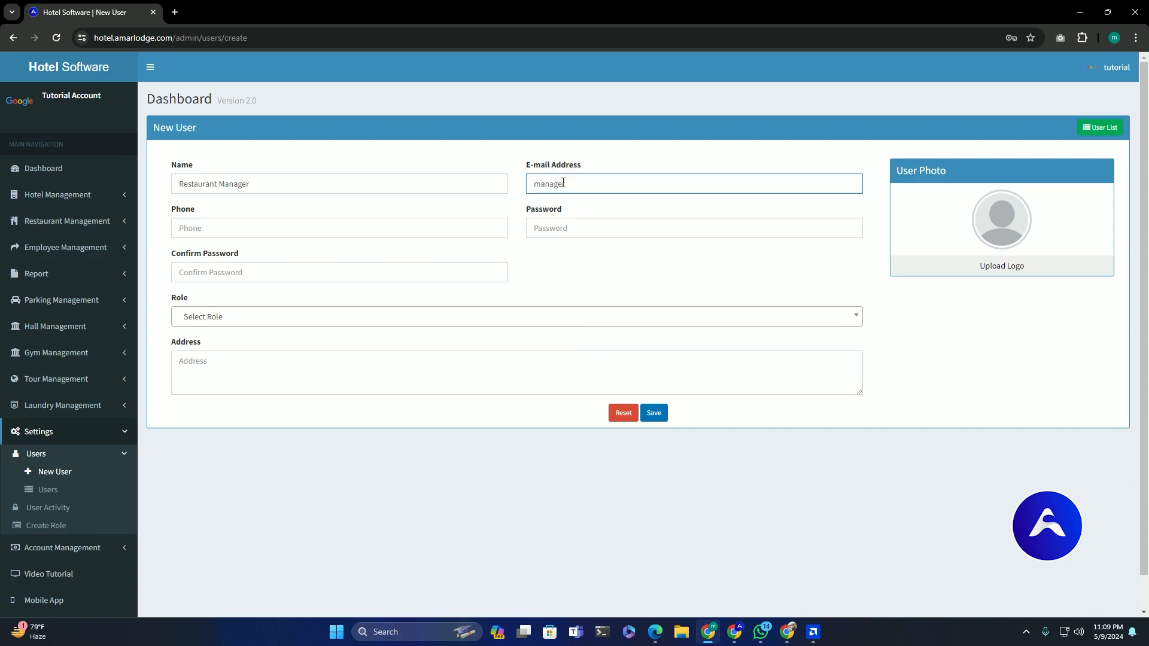
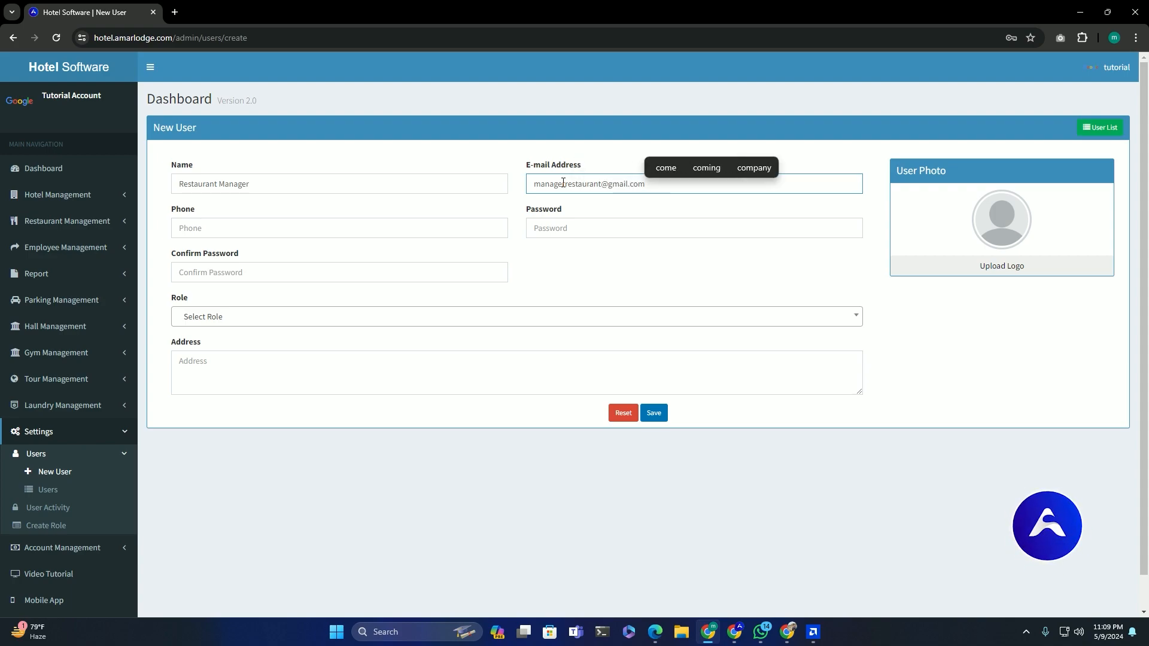
{"action": "key", "text": "ctrl+a"}
Fill in the user's phone number and paste the account password into both password fields
{"action": "left_click", "coordinate": [234, 231]}
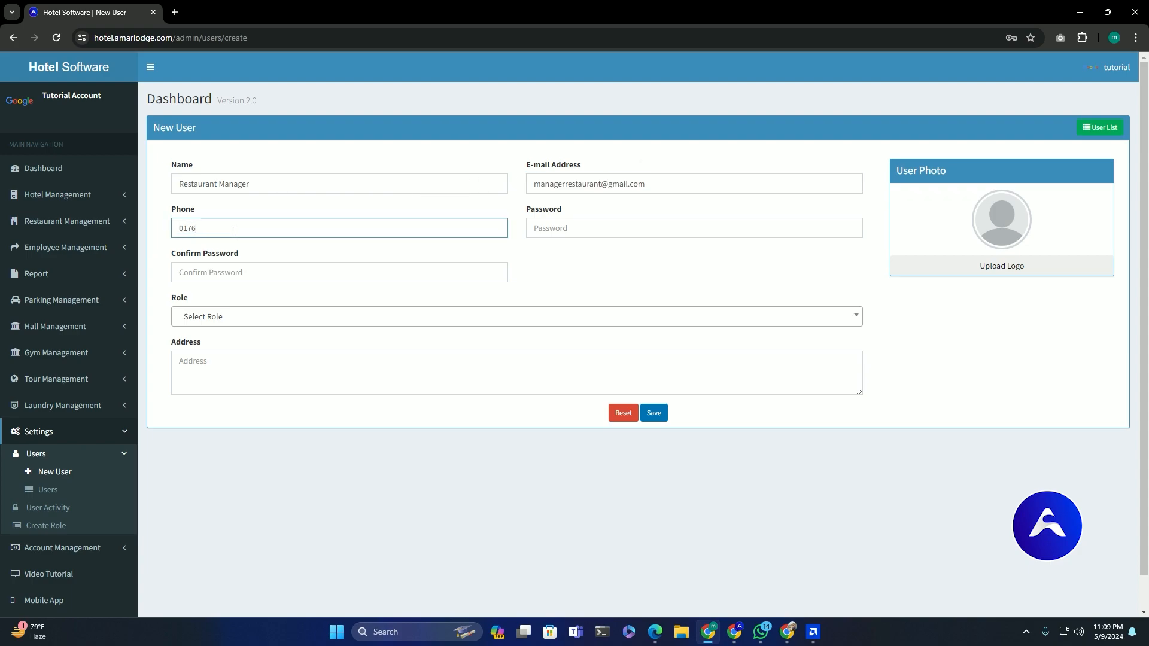
{"action": "key", "text": "ctrl+v"}
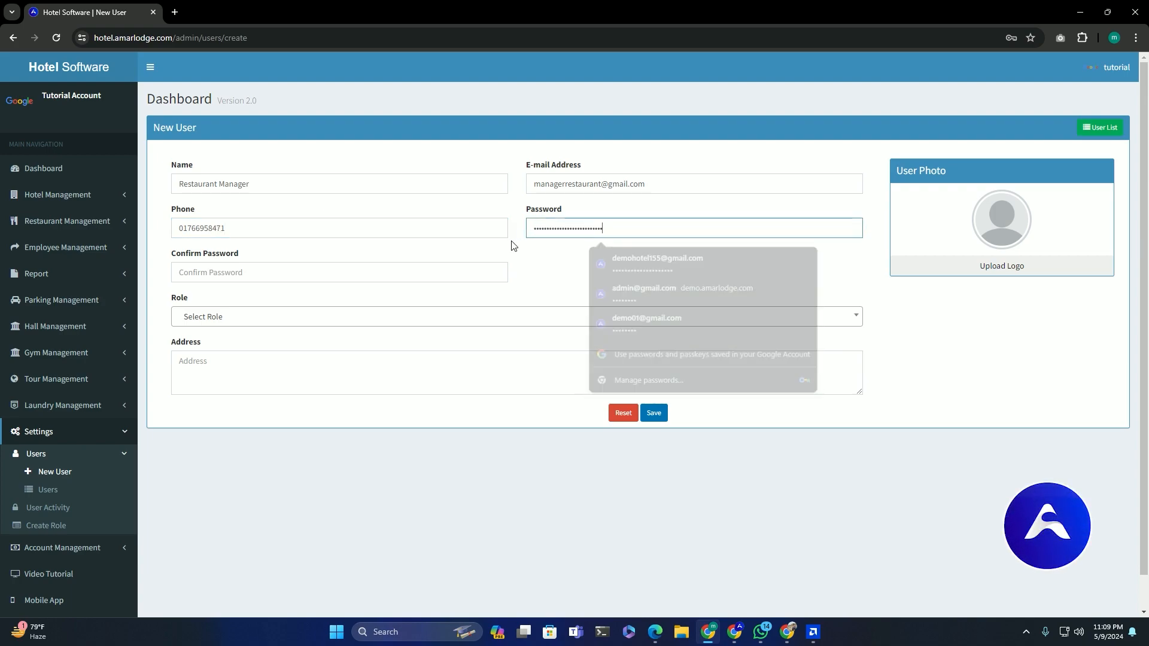
{"action": "left_click", "coordinate": [363, 271]}
{"action": "key", "text": "ctrl+v"}
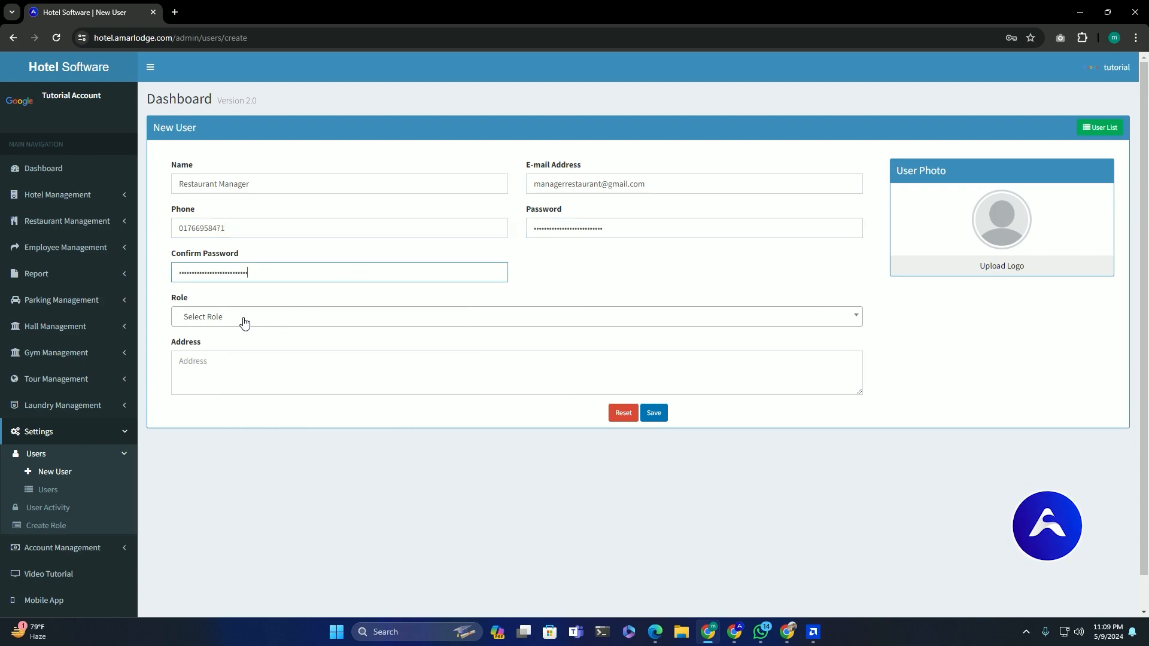
Assign the Restaurant User role and enter the user's address
{"action": "left_click", "coordinate": [221, 319]}
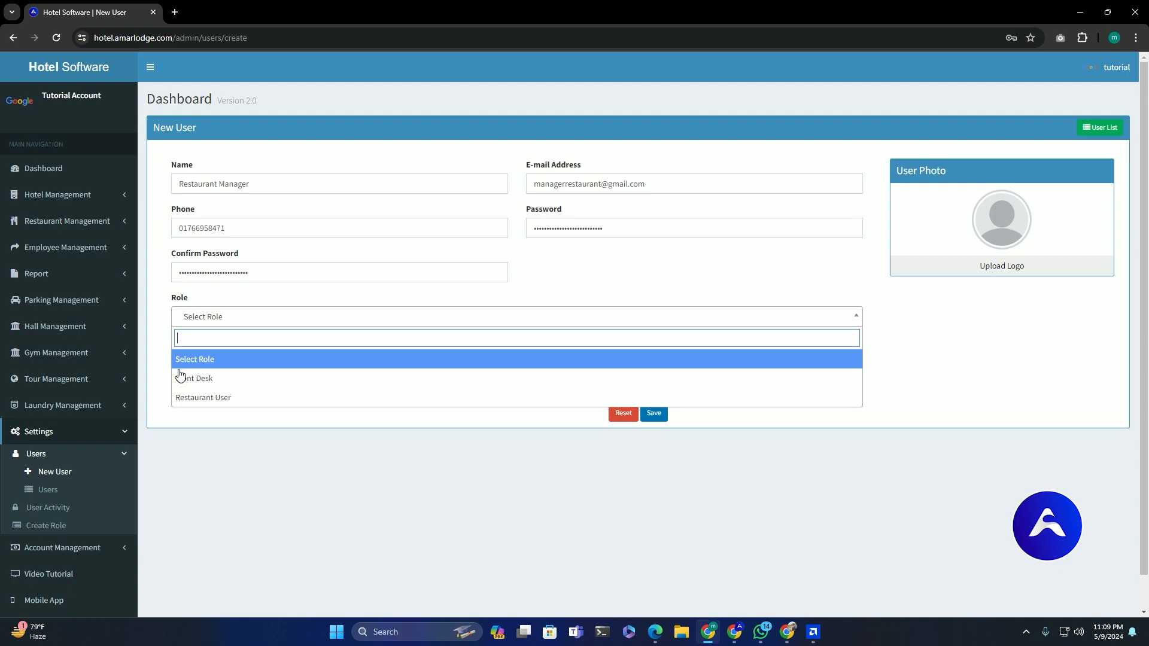
{"action": "left_click", "coordinate": [245, 397]}
{"action": "left_click", "coordinate": [223, 362]}
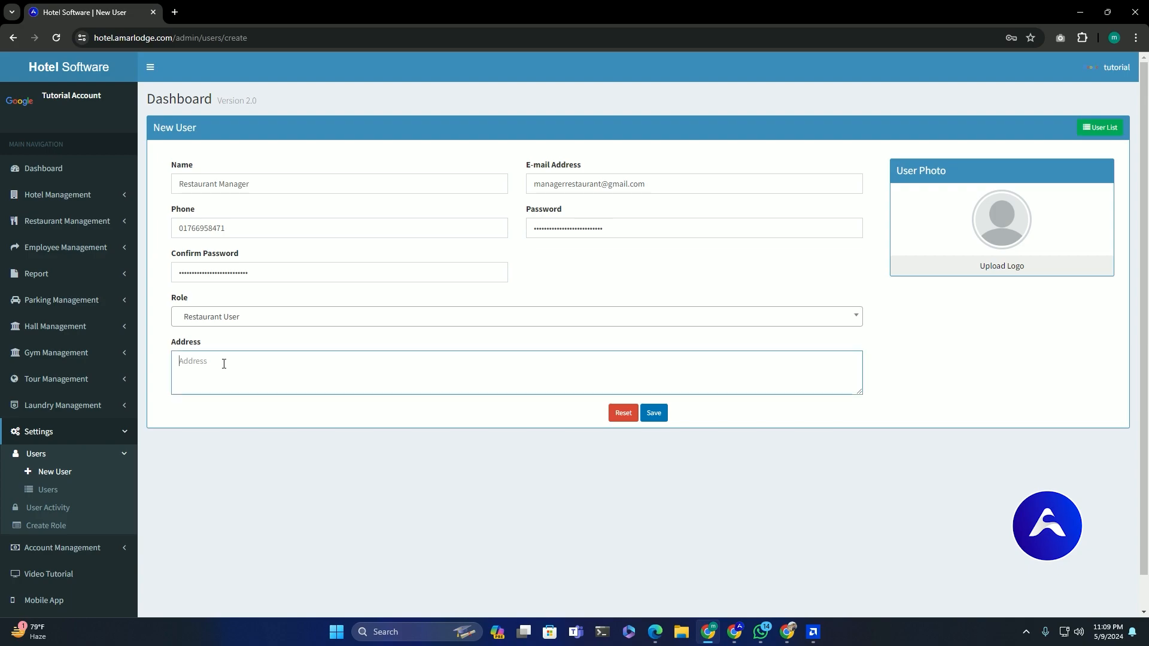
{"action": "type", "text": "Lalmatia"}
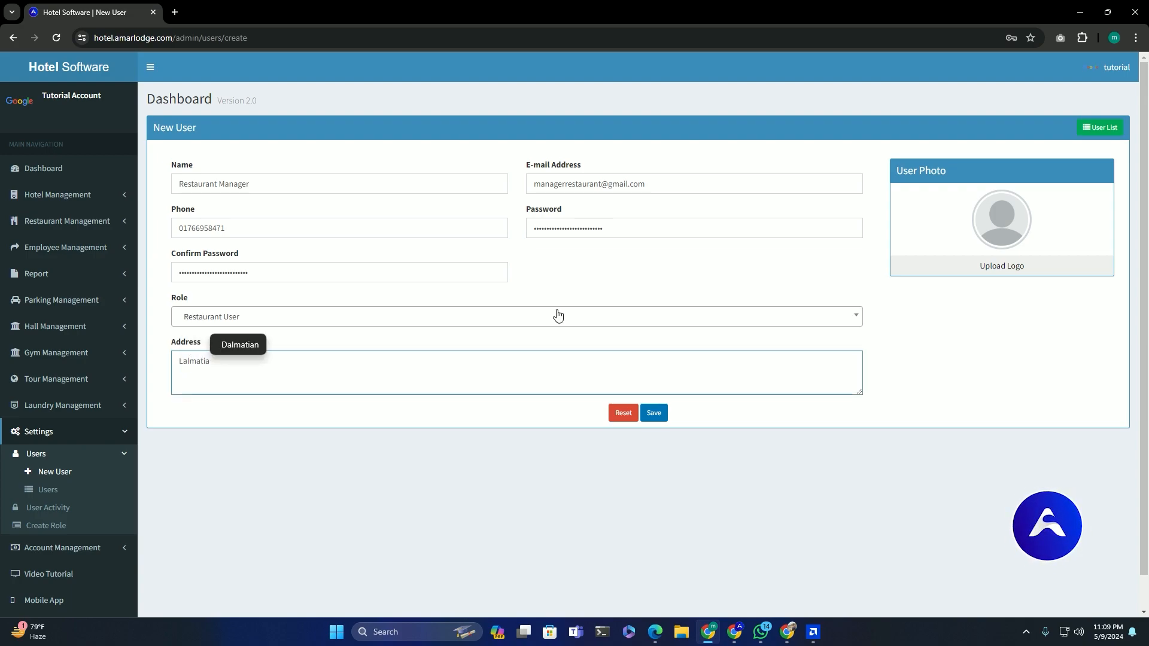
{"action": "type", "text": ", Dhaka"}
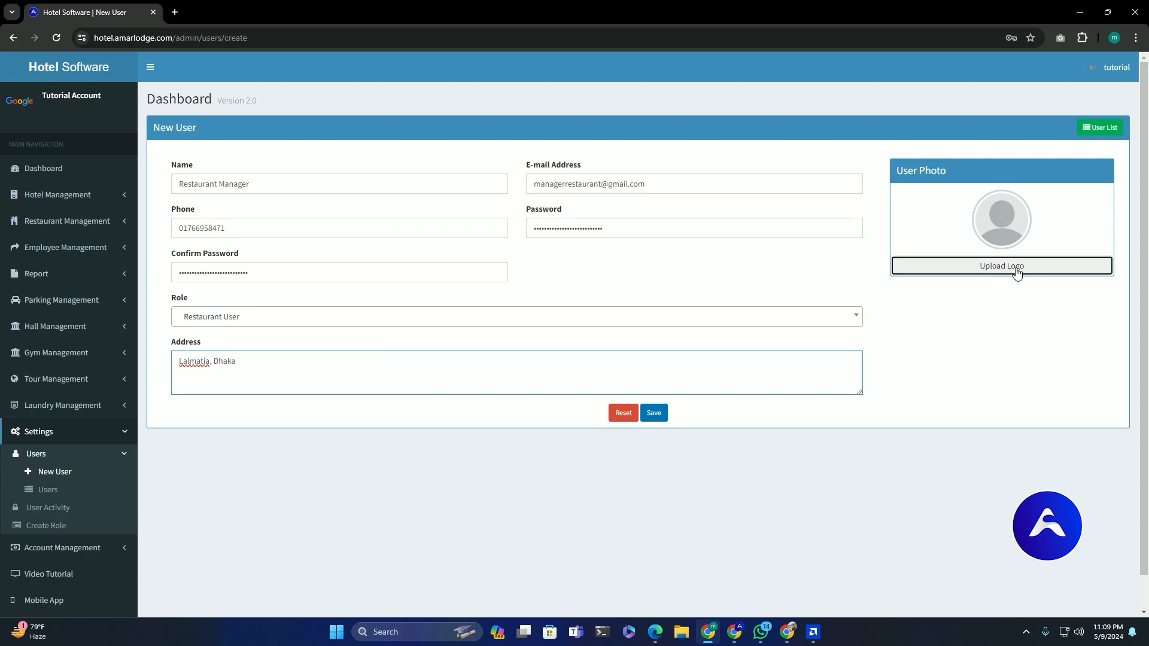
{"action": "left_click", "coordinate": [1015, 270]}
Upload the hotel reception photo as the profile image and save the Restaurant Manager user
{"action": "left_click", "coordinate": [578, 127]}
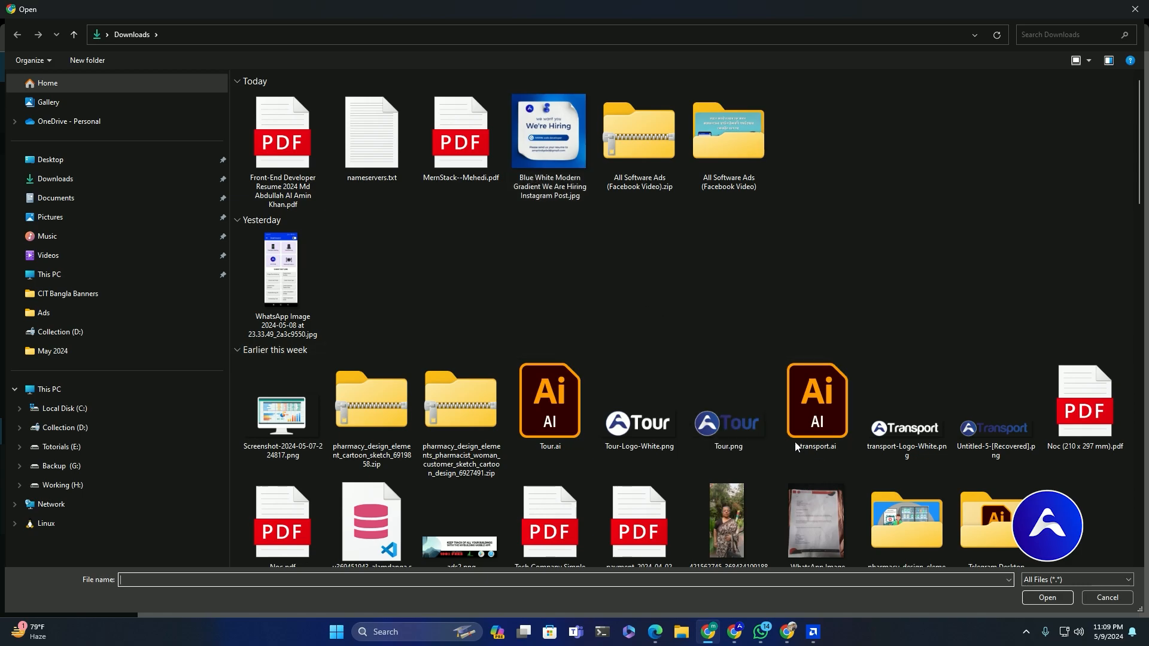
{"action": "scroll", "coordinate": [710, 499], "scroll_direction": "down", "scroll_amount": 10}
{"action": "double_click", "coordinate": [459, 353]}
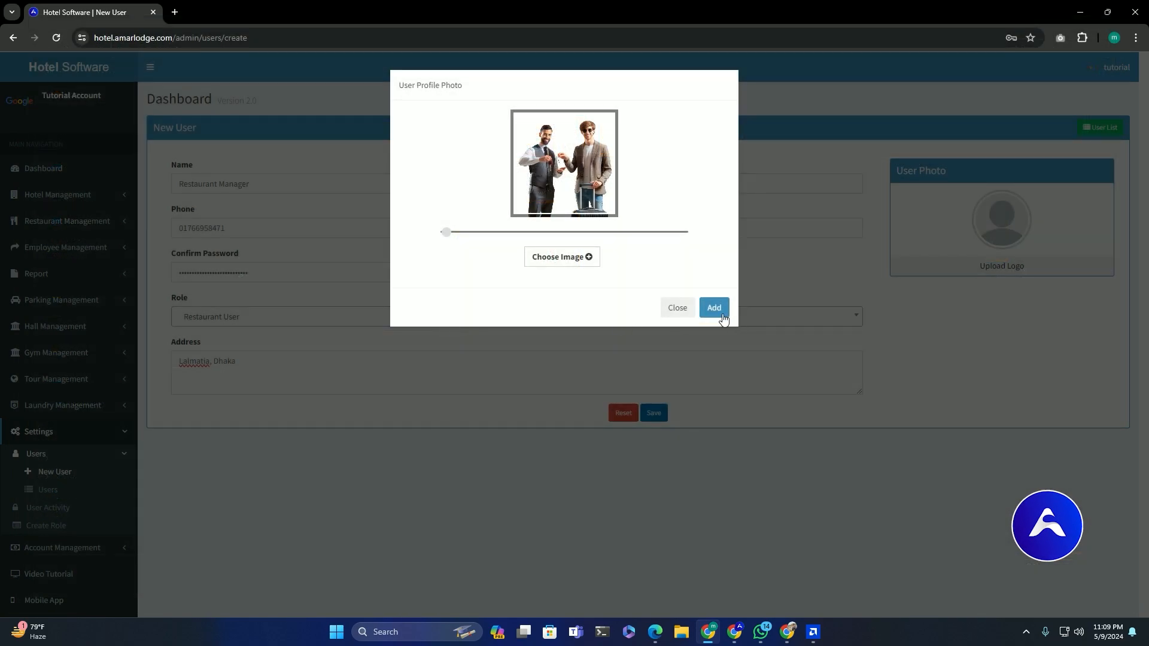
{"action": "left_click", "coordinate": [721, 315]}
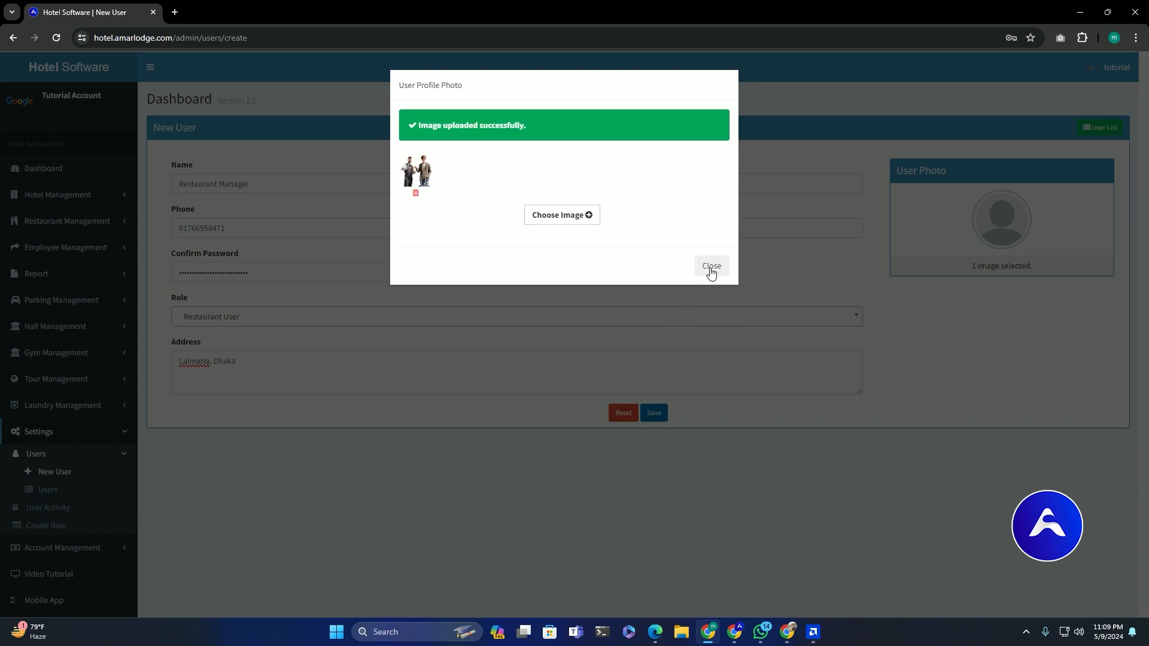
{"action": "left_click", "coordinate": [711, 269]}
{"action": "left_click", "coordinate": [652, 414]}
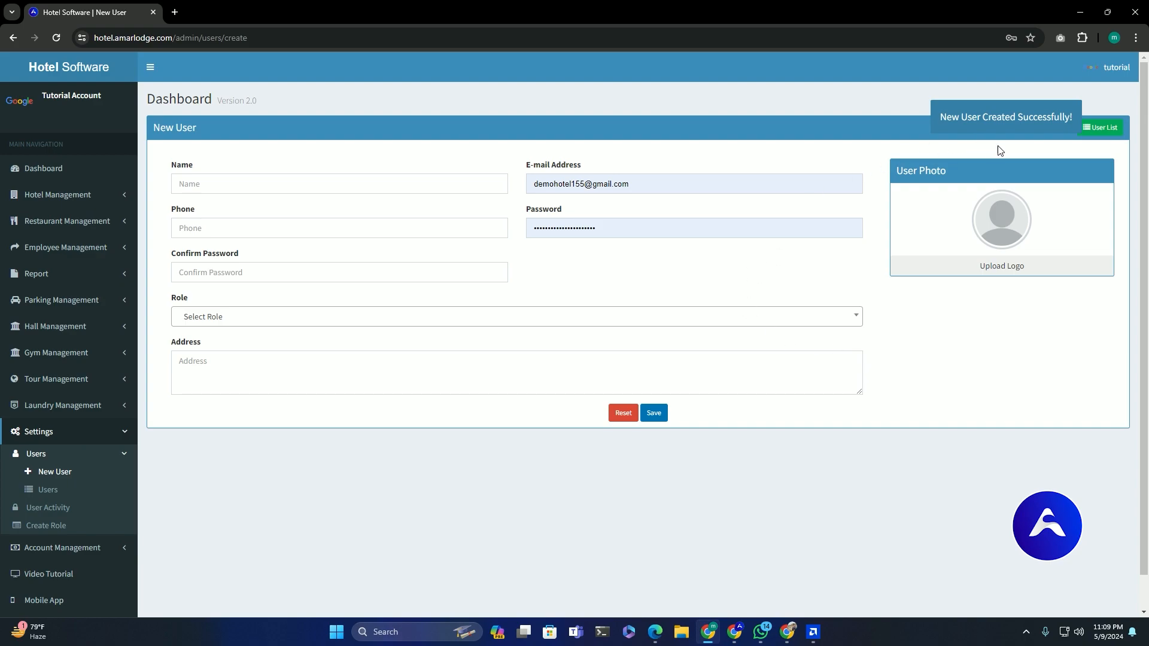
{"action": "key", "text": "ctrl+a"}
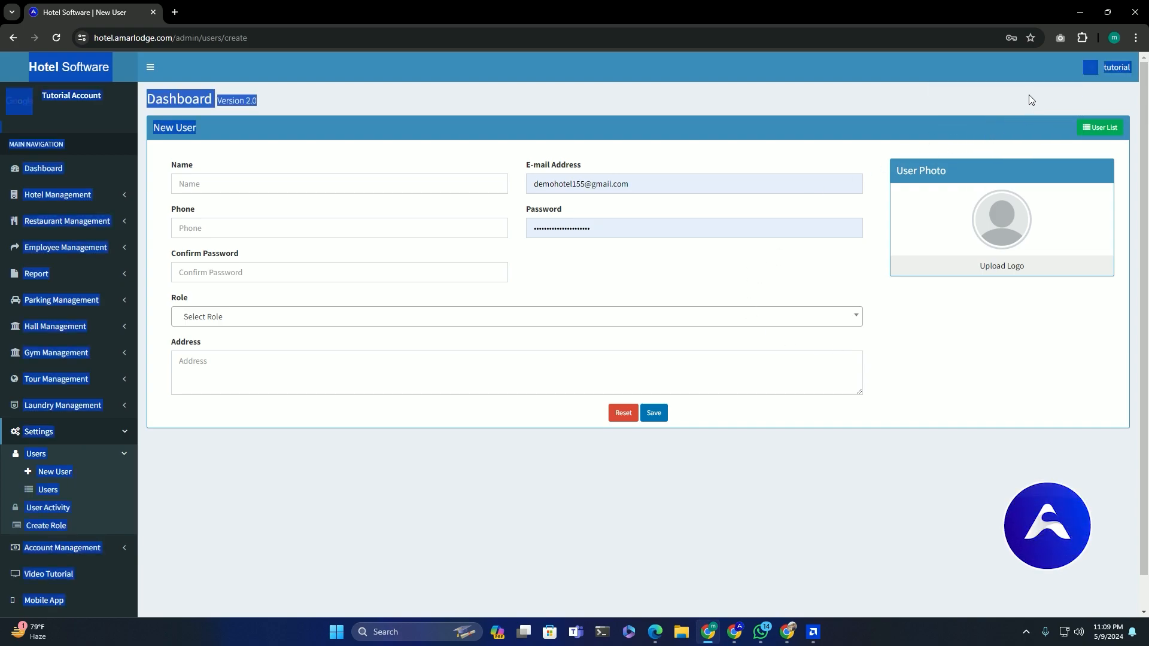
Open an incognito window and load the hotel.amarlodge.com login page
{"action": "left_click", "coordinate": [1028, 99]}
{"action": "left_click", "coordinate": [1114, 38]}
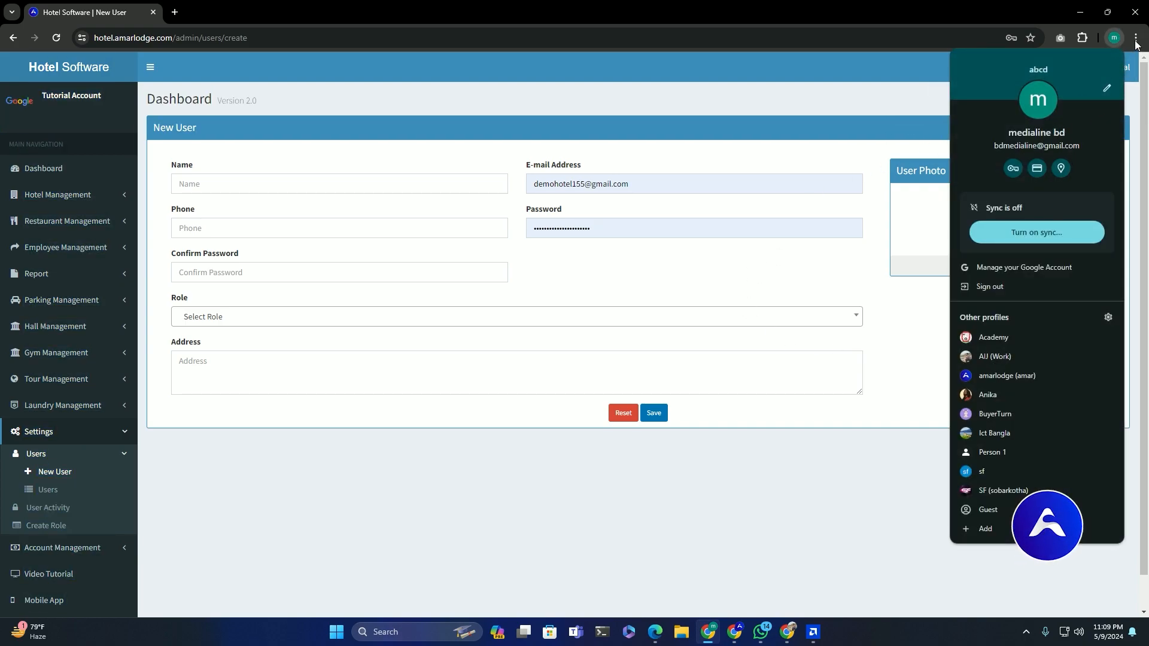
{"action": "left_click", "coordinate": [1136, 43]}
{"action": "left_click", "coordinate": [1025, 124]}
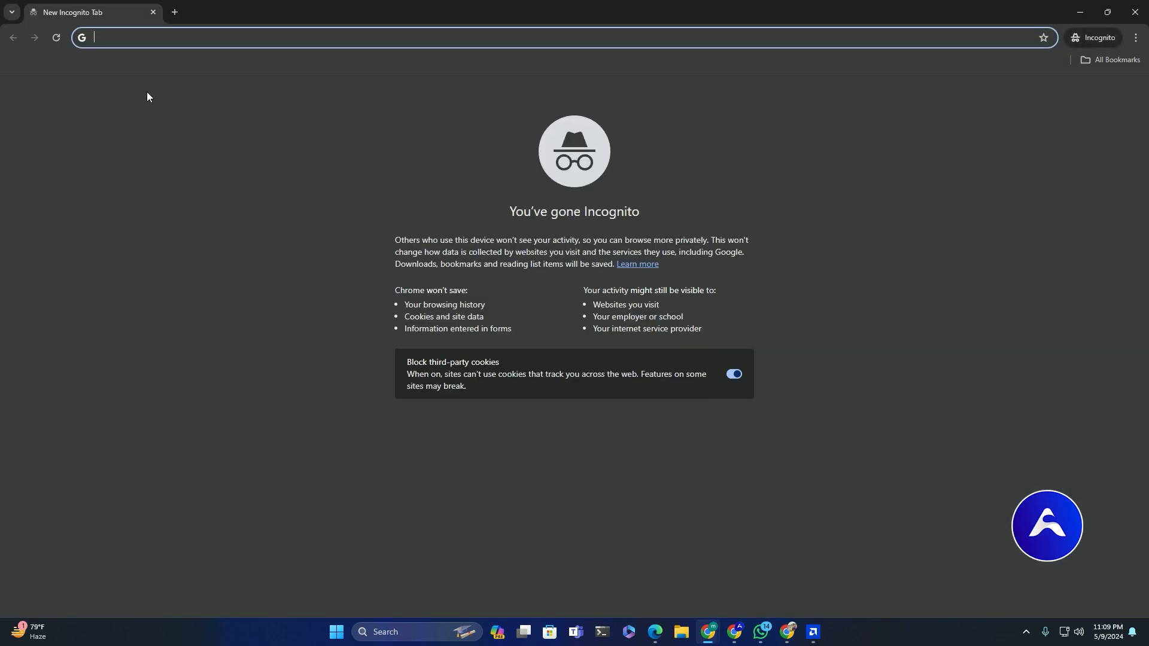
{"action": "type", "text": "hotel.amarlodge.com/login"}
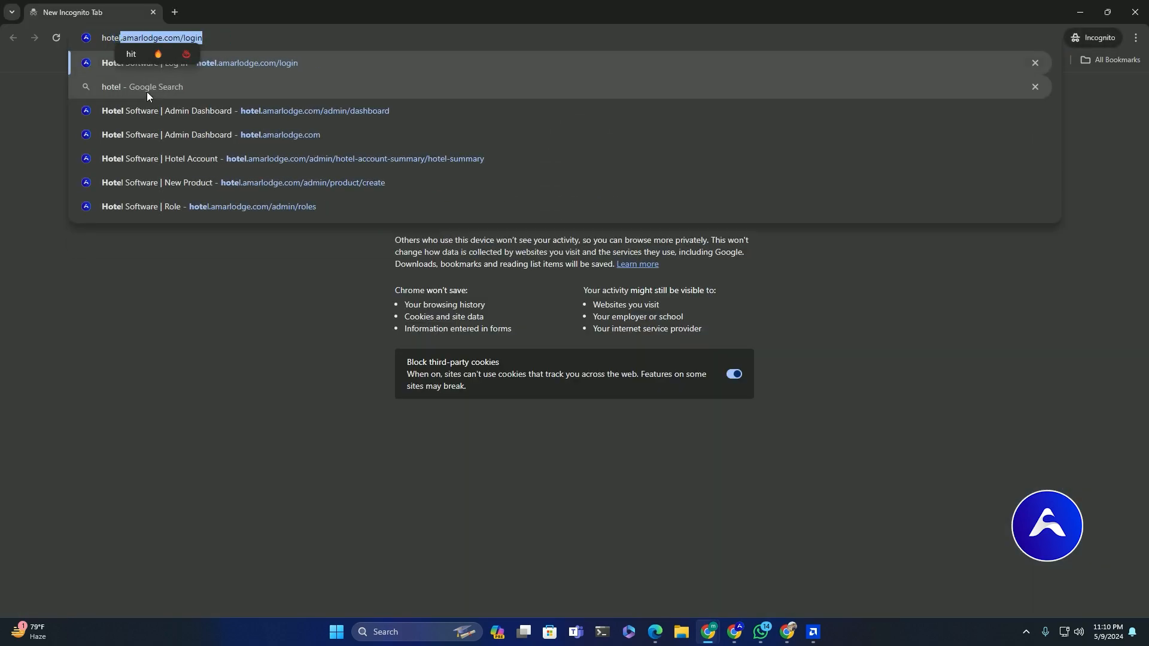
{"action": "key", "text": "Return"}
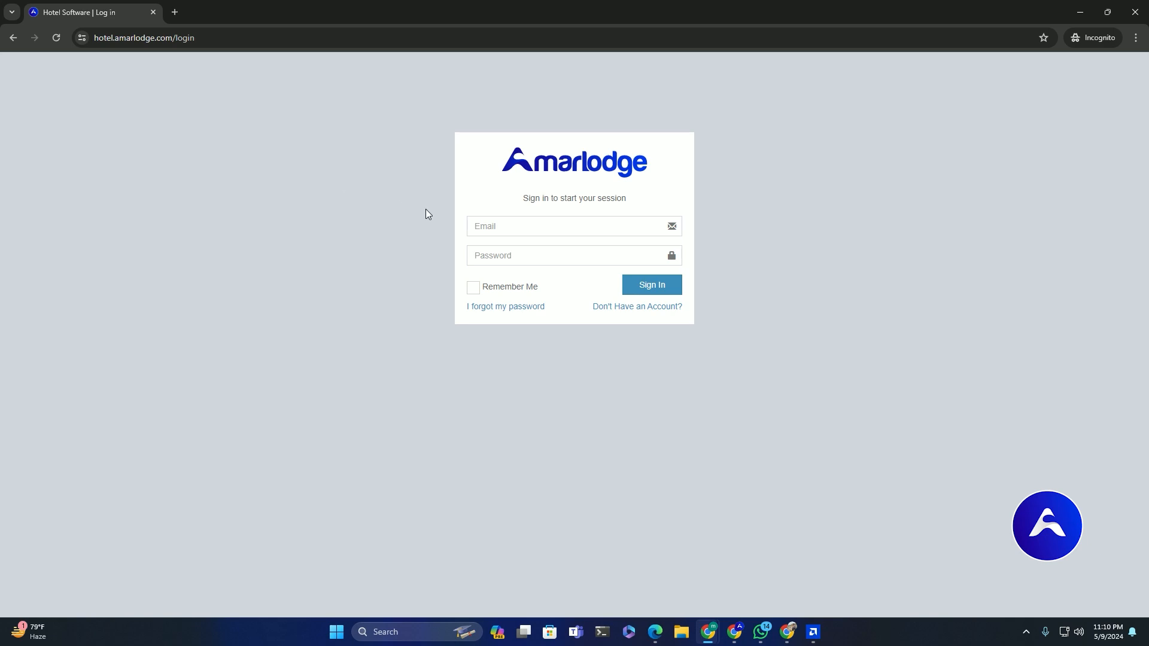
Sign in with the manager's saved e-mail and password
{"action": "left_click", "coordinate": [506, 223]}
{"action": "key", "text": "ctrl+v"}
{"action": "left_click", "coordinate": [500, 252]}
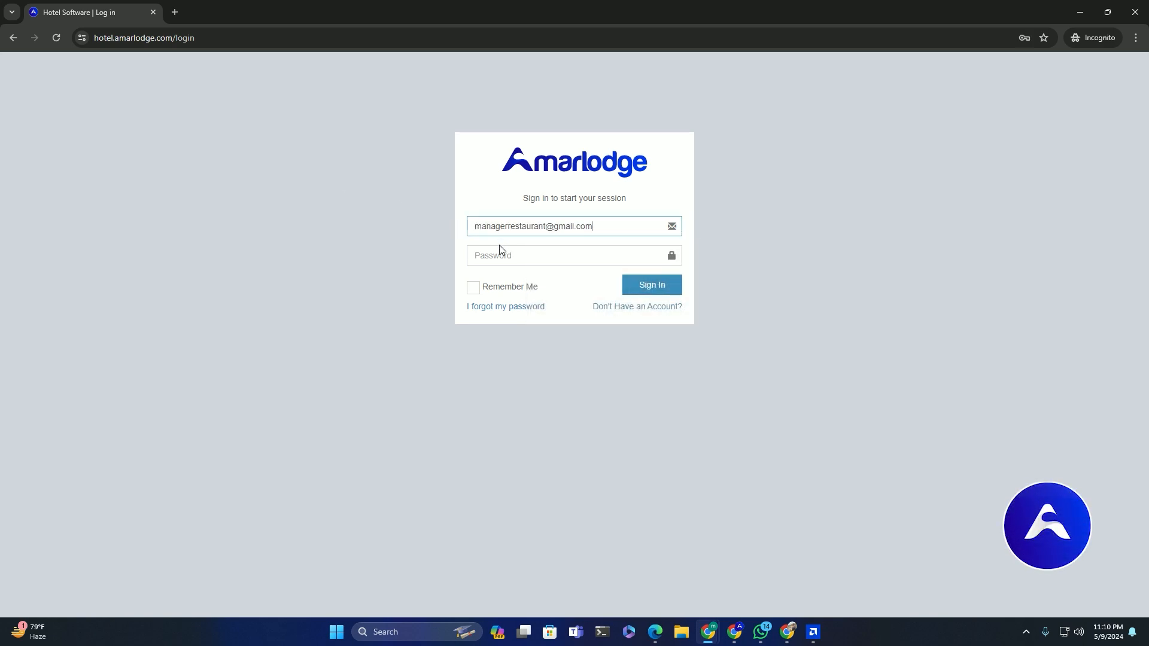
{"action": "key", "text": "ctrl+v"}
{"action": "left_click", "coordinate": [525, 332]}
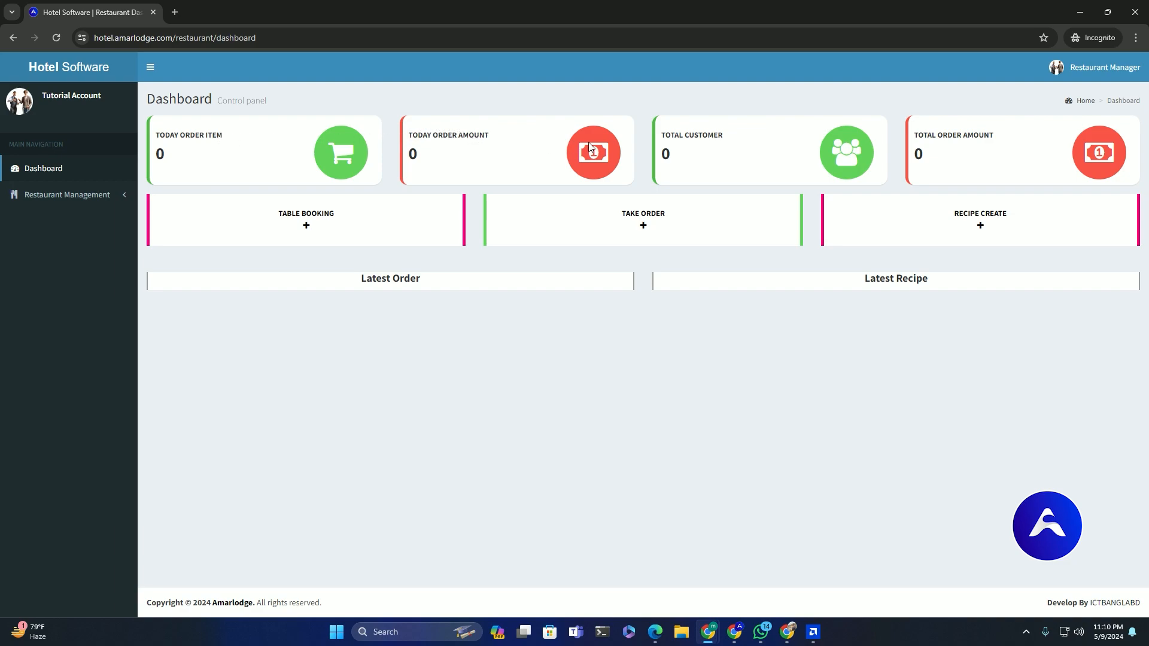
Check the manager's Recipe Create, Take Order and Table Booking pages, returning to the dashboard each time
{"action": "left_click_drag", "start_coordinate": [1005, 144], "coordinate": [951, 199]}
{"action": "left_click", "coordinate": [982, 222]}
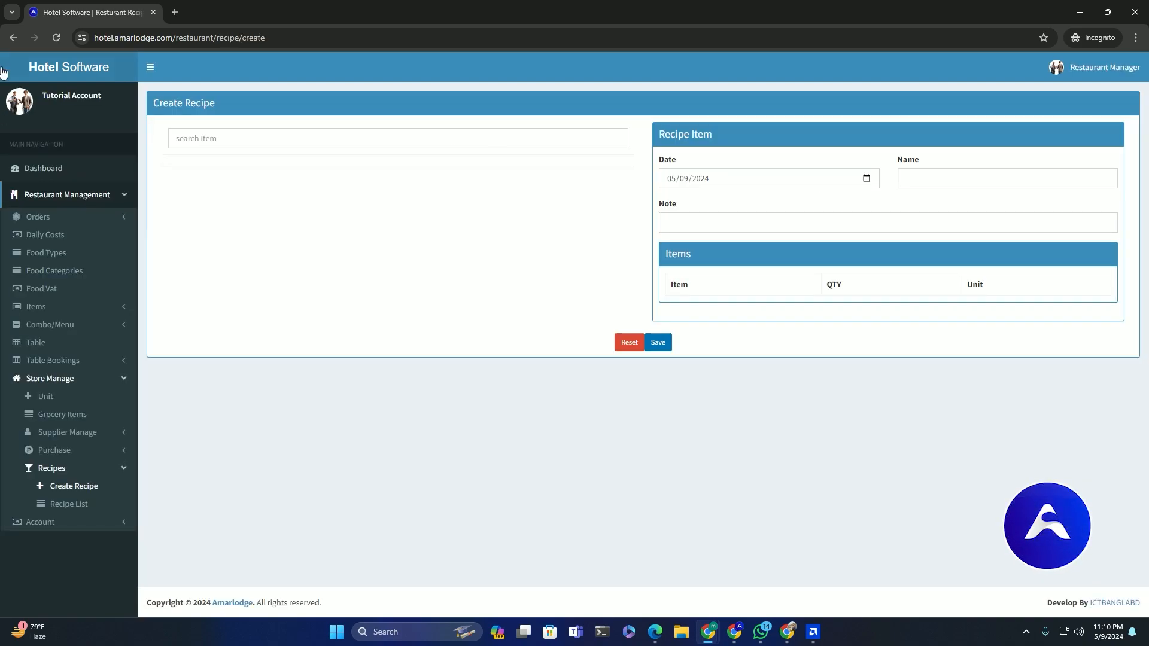
{"action": "key", "text": "alt+Left"}
{"action": "left_click", "coordinate": [597, 221]}
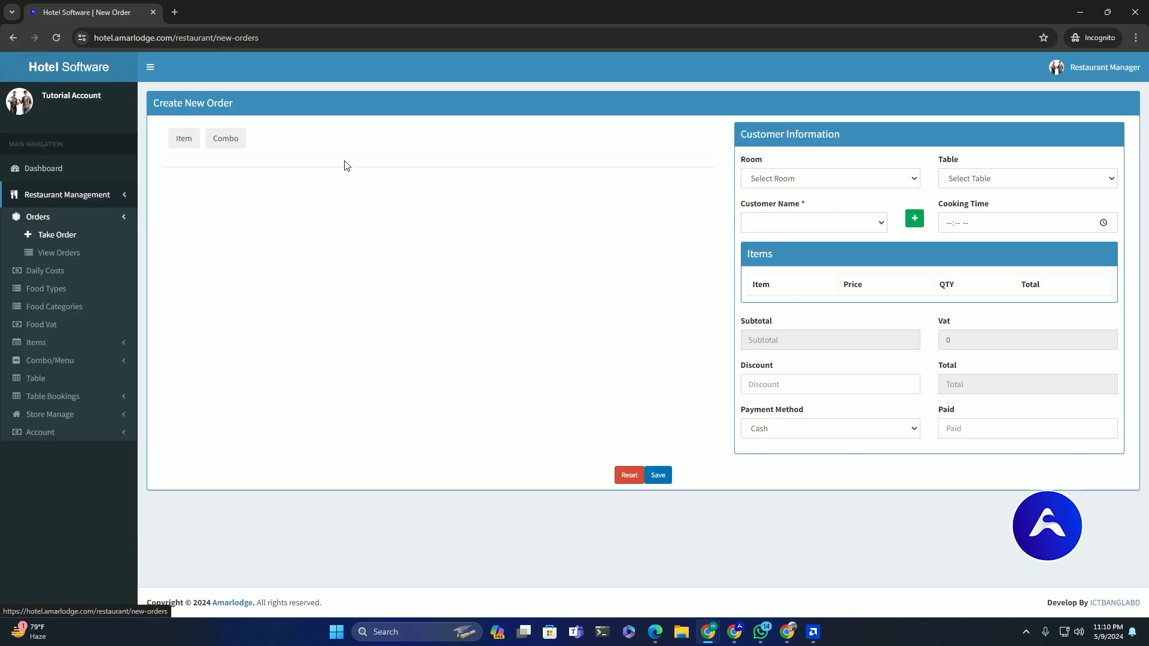
{"action": "left_click", "coordinate": [13, 37]}
{"action": "left_click", "coordinate": [274, 215]}
{"action": "left_click", "coordinate": [80, 170]}
Expand Restaurant Management in the manager's menu, then return to the admin's New User window
{"action": "left_click", "coordinate": [93, 195]}
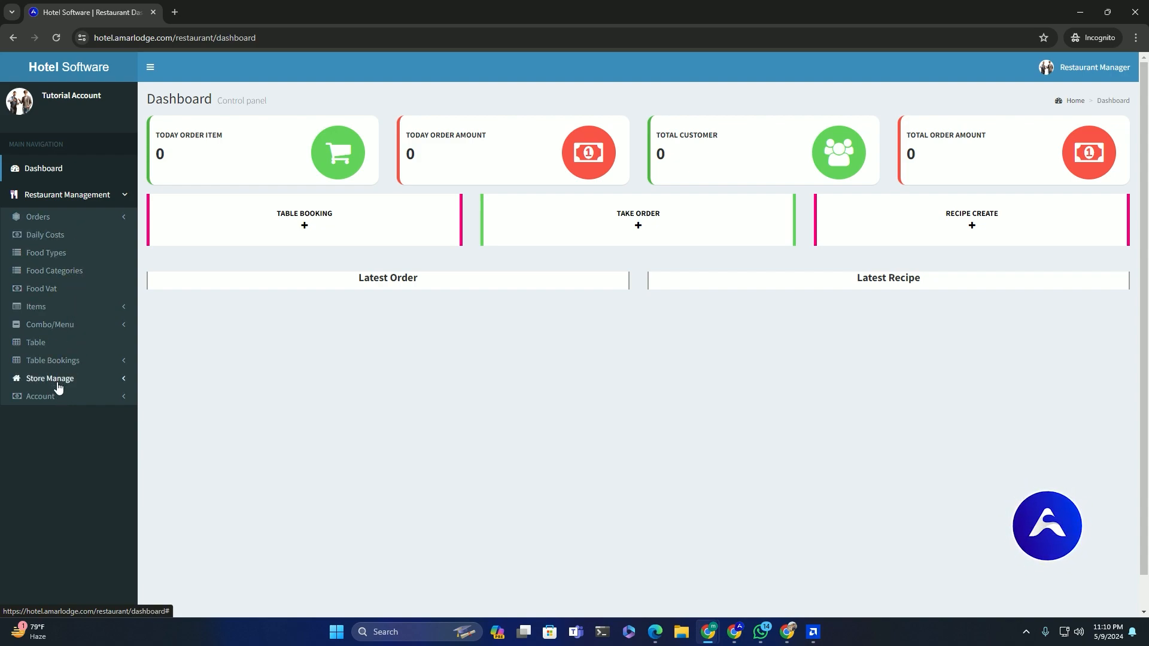
{"action": "mouse_move", "coordinate": [713, 625]}
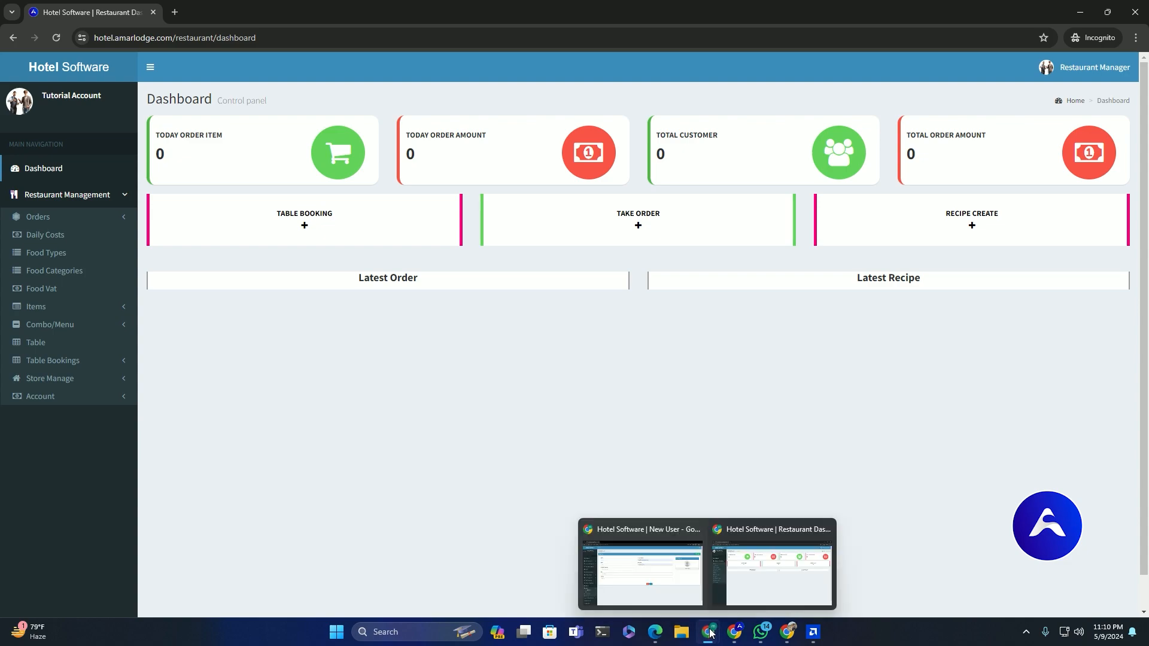
{"action": "left_click", "coordinate": [674, 587]}
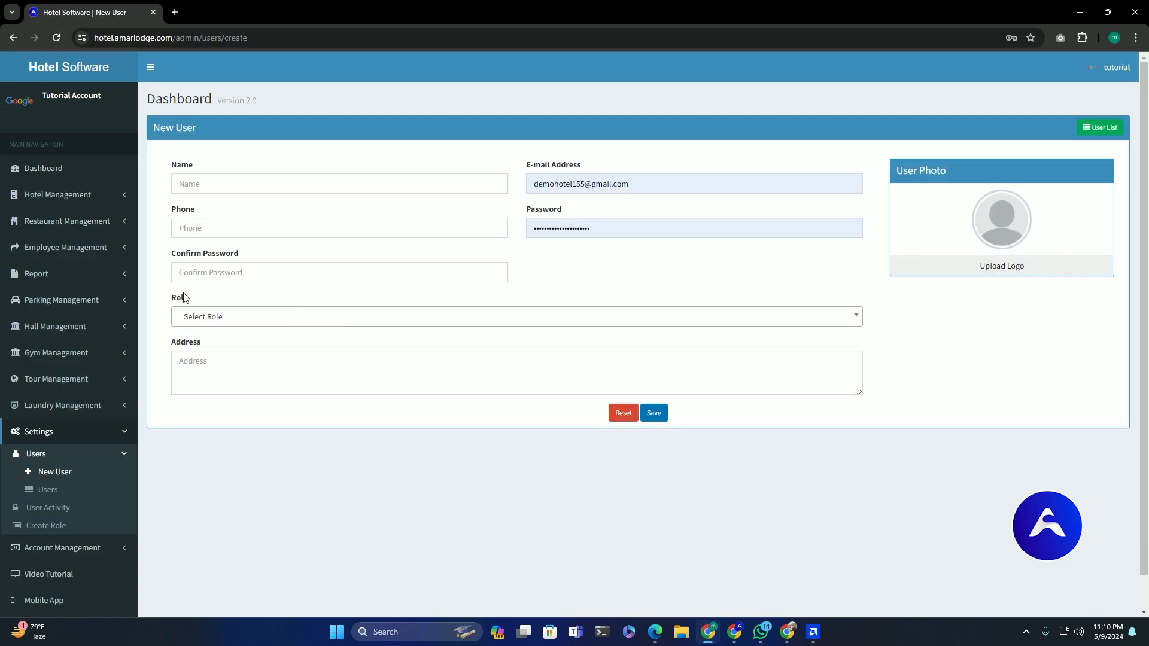
Open the user roles list, then reload the manager's dashboard and expand Restaurant Management
{"action": "left_click", "coordinate": [86, 532]}
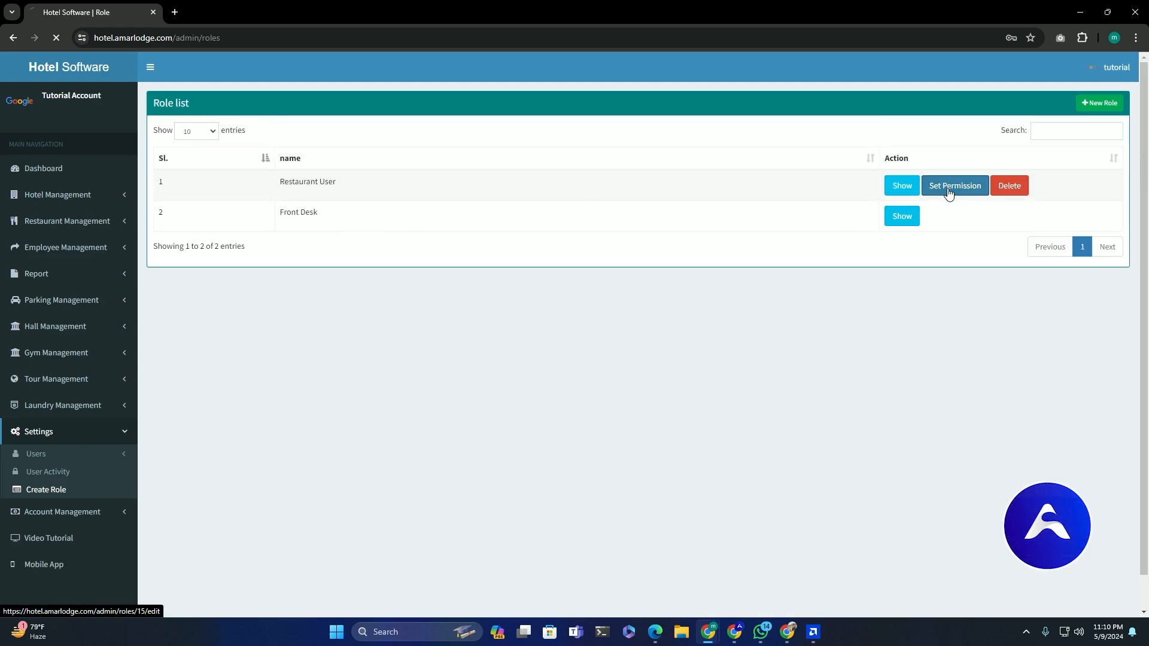
{"action": "scroll", "coordinate": [819, 296], "scroll_direction": "down", "scroll_amount": 15}
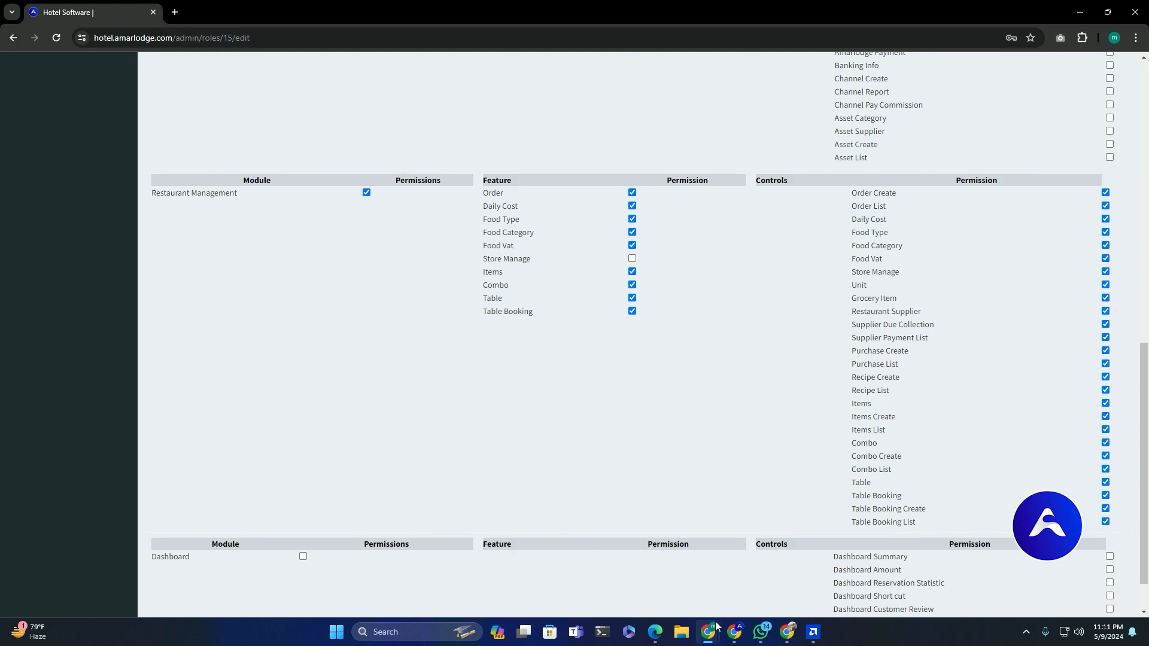
{"action": "mouse_move", "coordinate": [716, 625]}
{"action": "left_click", "coordinate": [759, 586]}
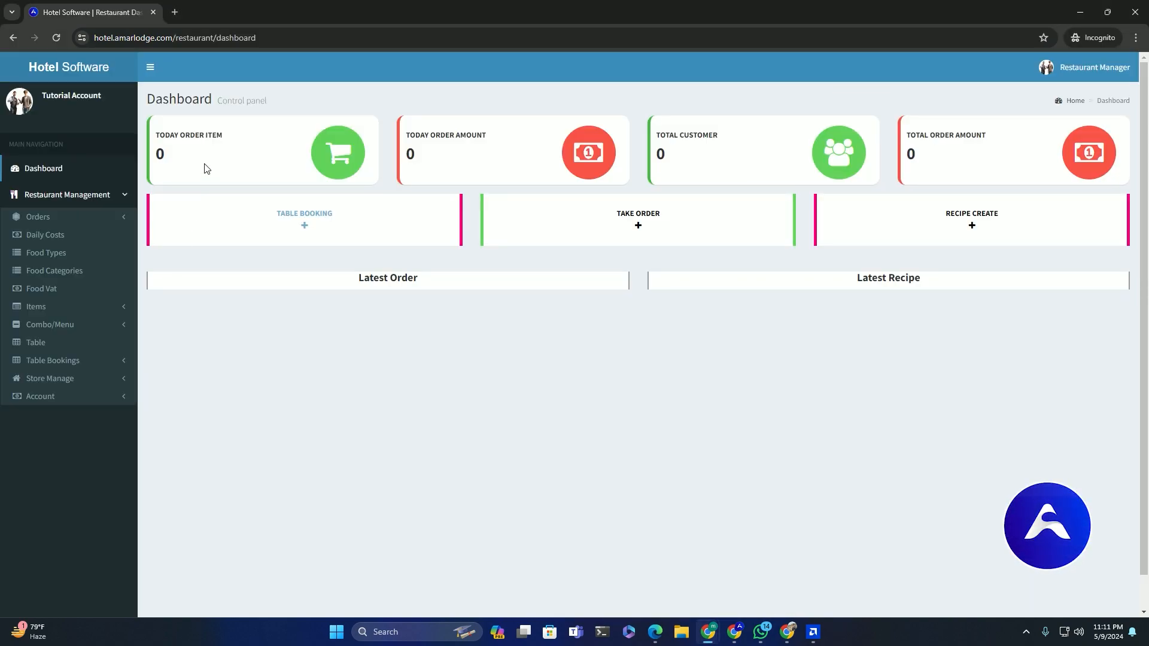
{"action": "left_click", "coordinate": [287, 36]}
{"action": "key", "text": "Return"}
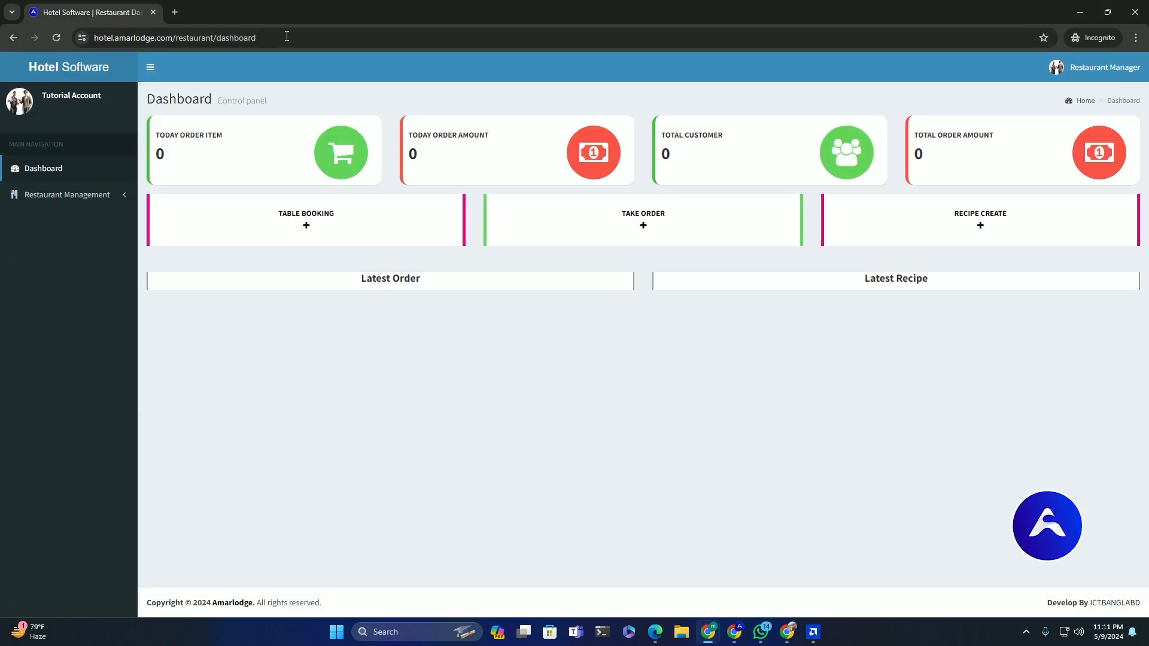
{"action": "left_click", "coordinate": [102, 203]}
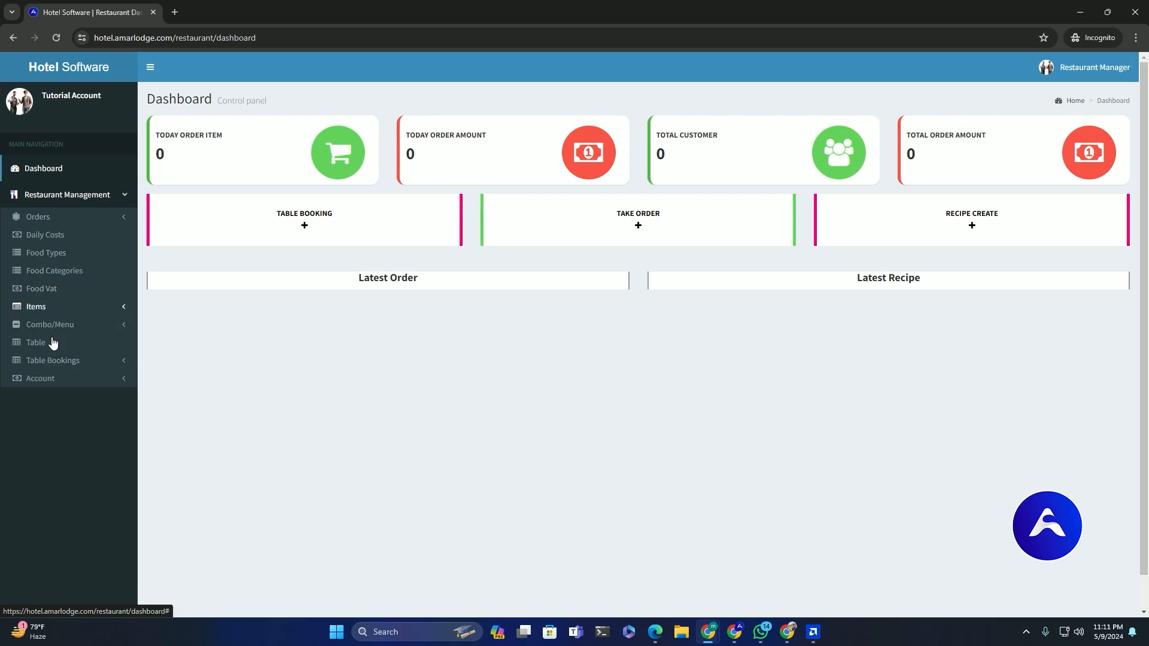
Tick the Store Manage permission for the Restaurant User role under Restaurant Management
{"action": "mouse_move", "coordinate": [709, 634]}
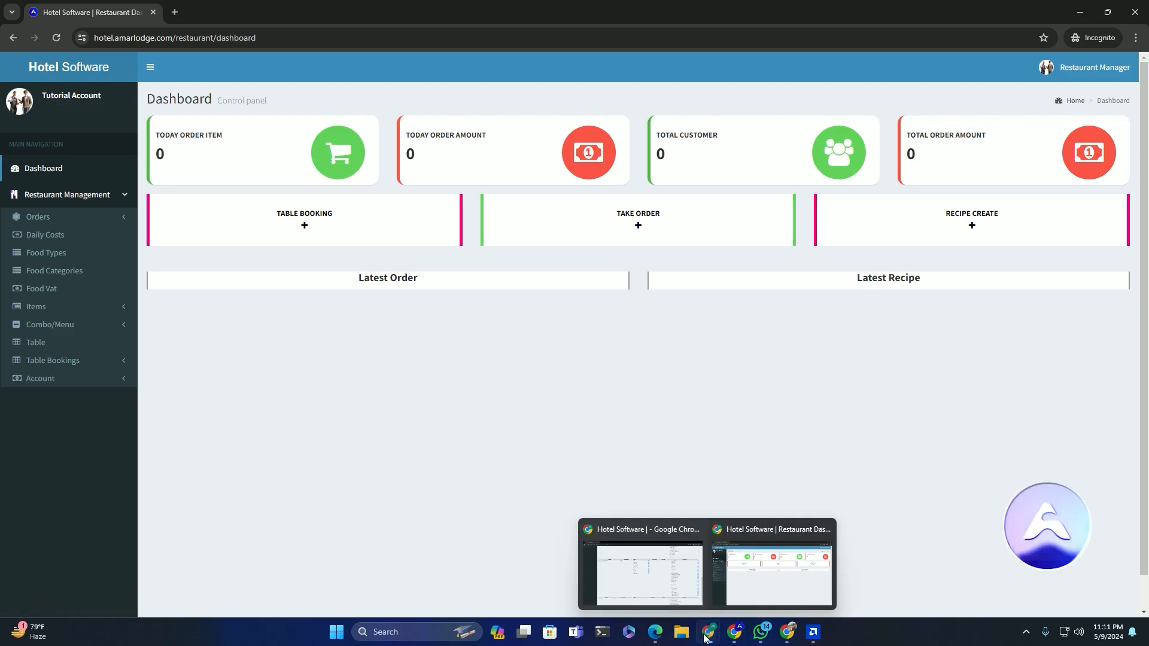
{"action": "left_click", "coordinate": [673, 565]}
{"action": "left_click", "coordinate": [631, 259]}
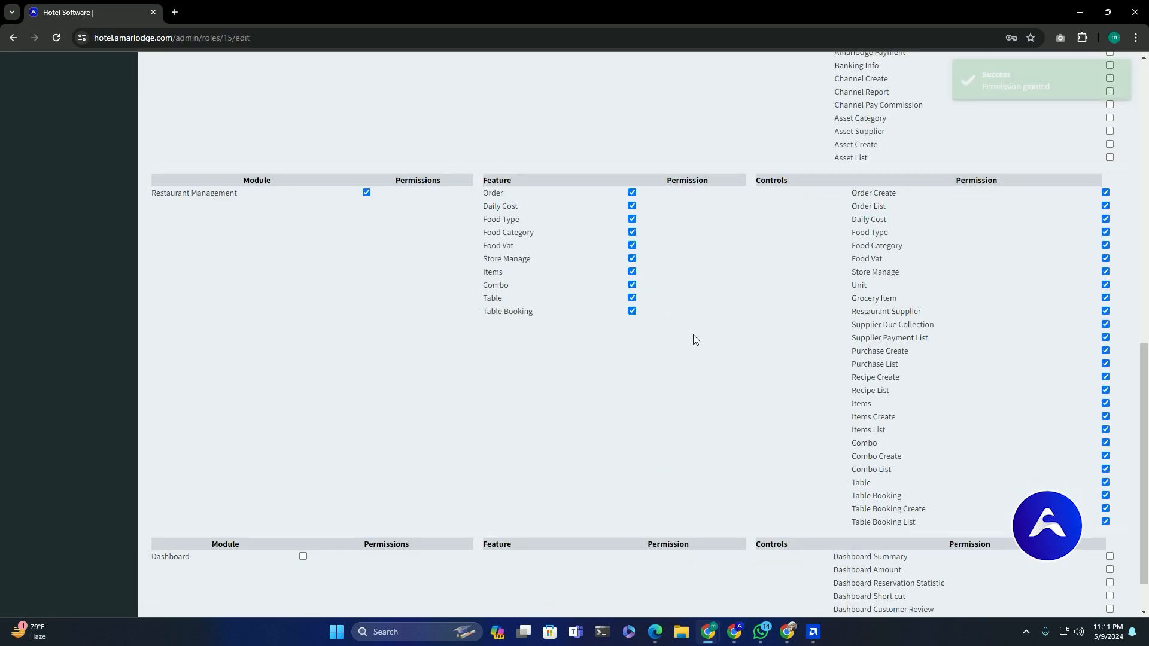
{"action": "left_click", "coordinate": [1080, 12]}
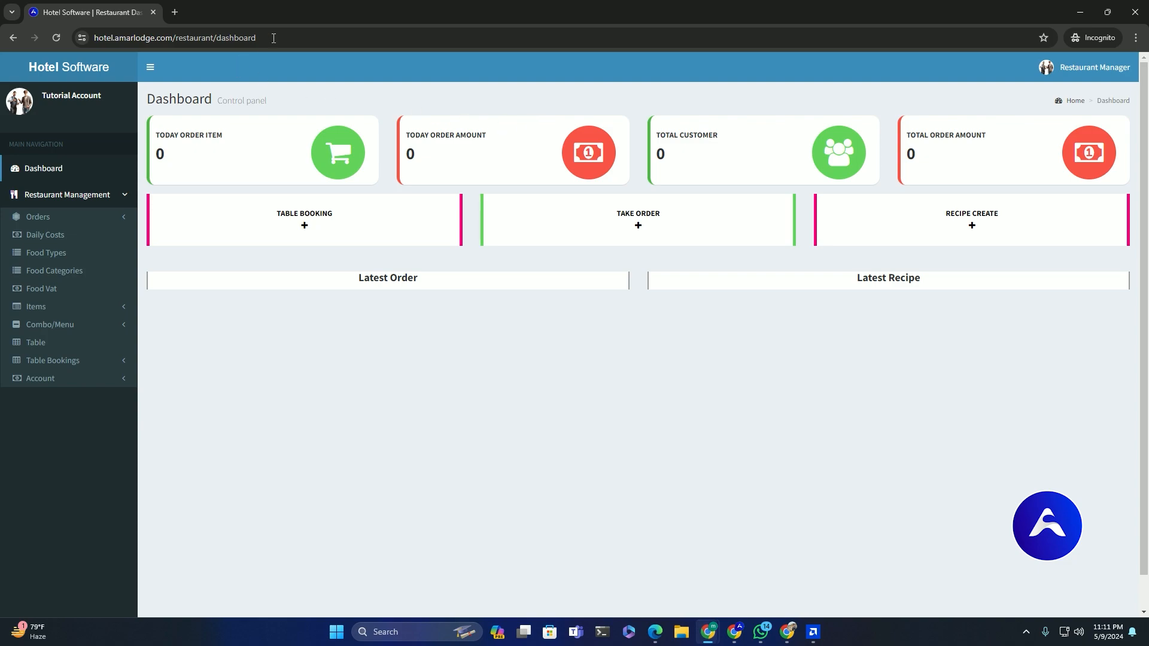
Reload the manager's dashboard and expand Restaurant Management and Store Manage to confirm the new access
{"action": "key", "text": "F5"}
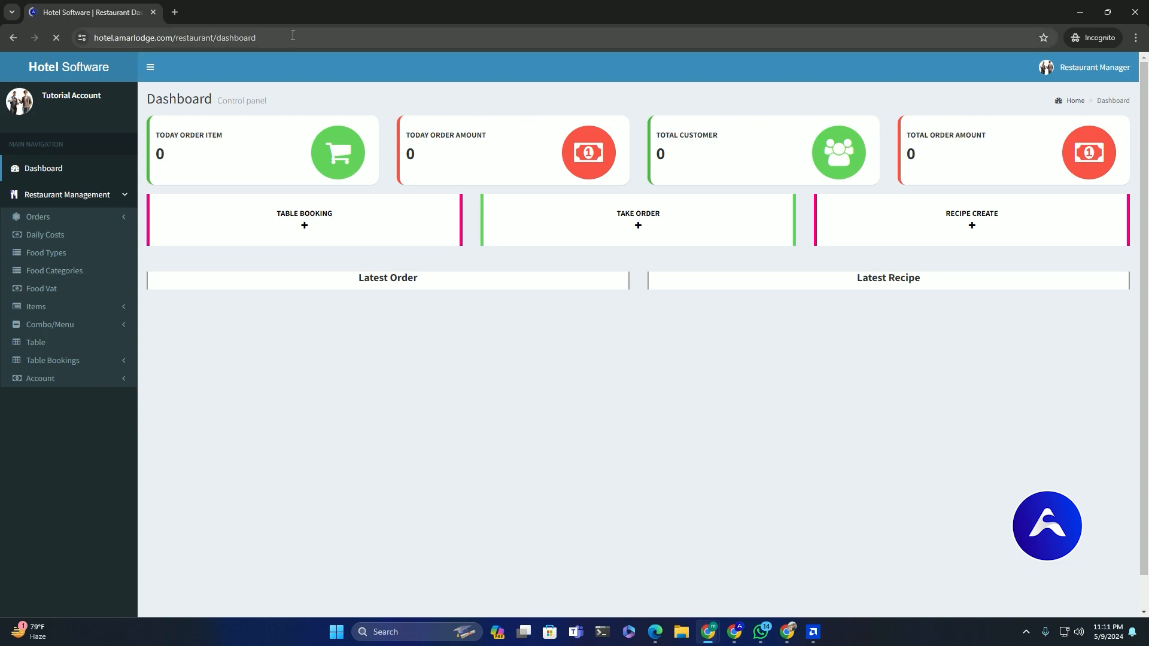
{"action": "left_click", "coordinate": [111, 197]}
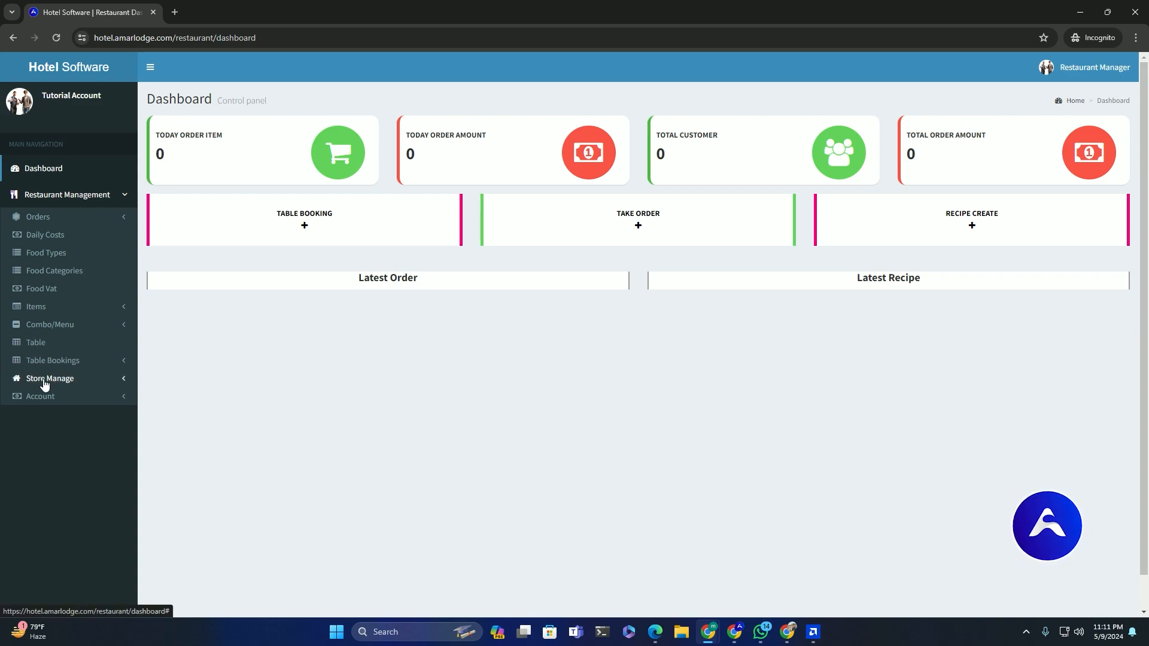
{"action": "left_click", "coordinate": [70, 385]}
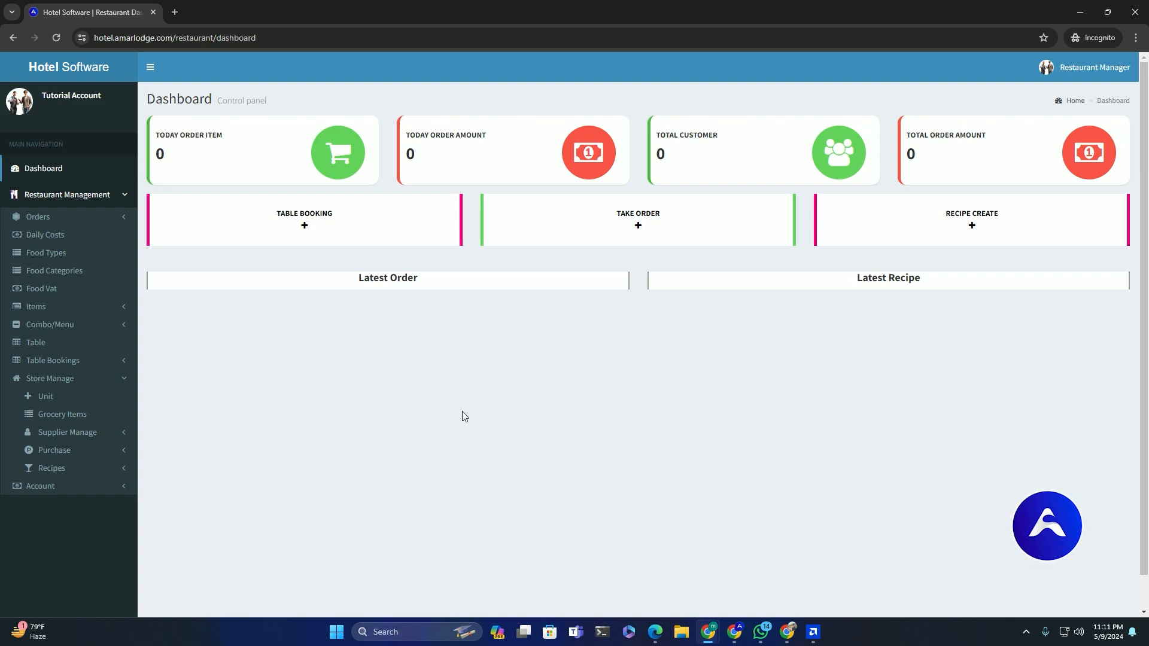
{"action": "left_click", "coordinate": [1077, 11]}
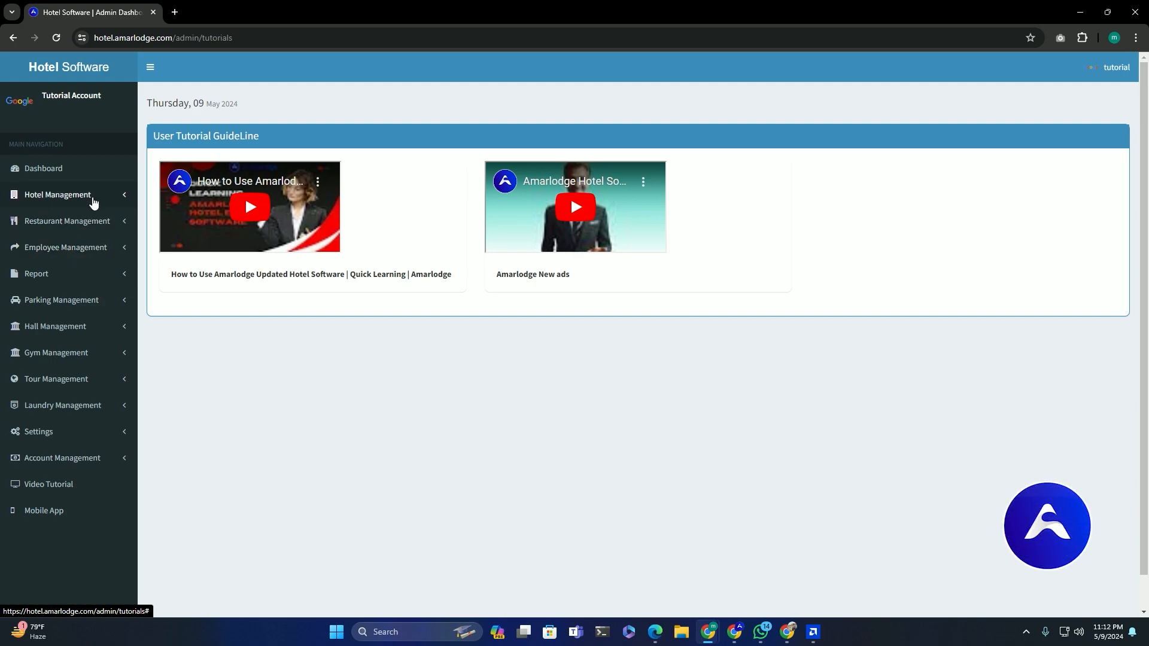
Expand the Hotel Management section in the admin sidebar
{"action": "left_click", "coordinate": [93, 200]}
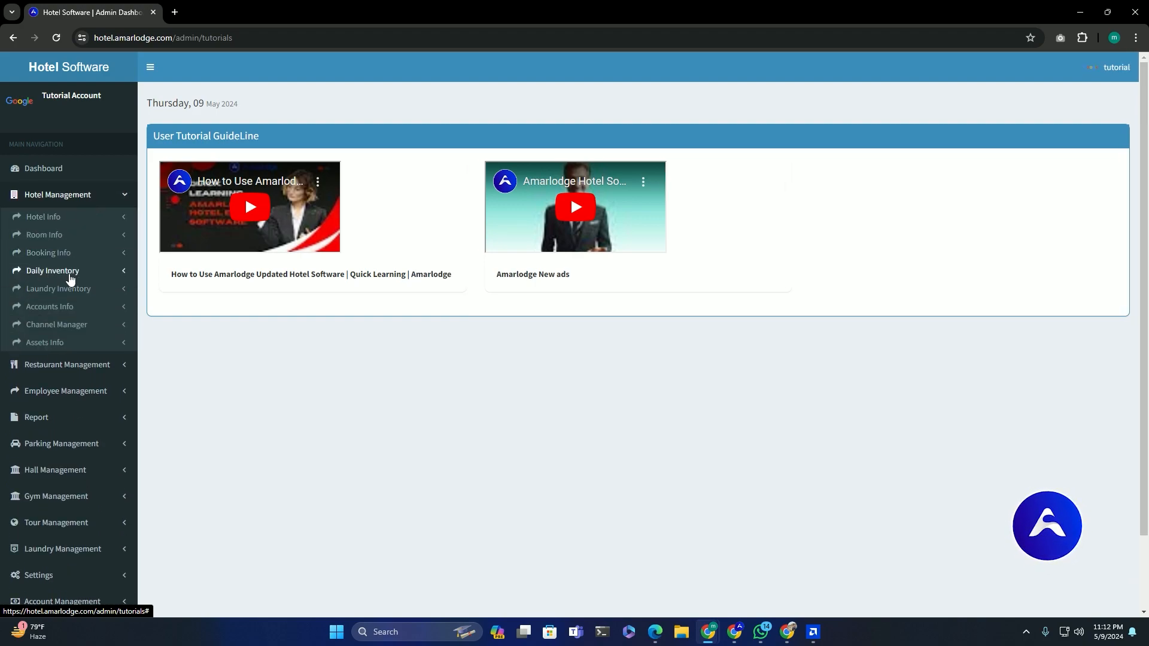